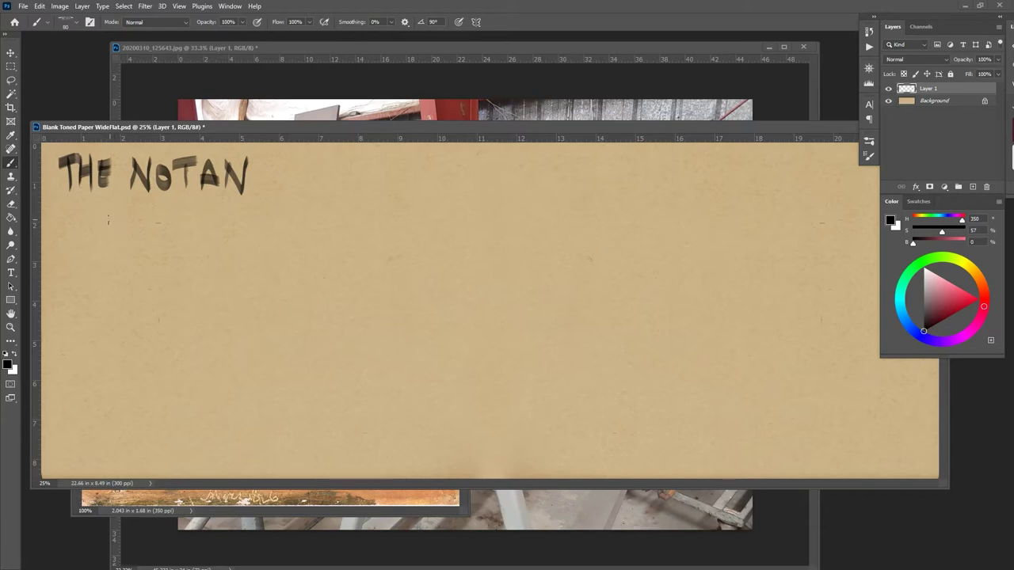
# - Handwrite "DK/LT" in black brush strokes beneath the title "THE NOTAN" on the toned paper
pyautogui.moveTo(104, 217)
pyautogui.mouseDown()
pyautogui.moveTo(104, 250)
pyautogui.moveTo(101, 215)
pyautogui.moveTo(106, 247)
pyautogui.moveTo(131, 250)
pyautogui.mouseUp()
pyautogui.moveTo(144, 215); pyautogui.dragTo(149, 241)
pyautogui.moveTo(192, 201)
pyautogui.mouseDown()
pyautogui.moveTo(189, 242)
pyautogui.moveTo(226, 250)
pyautogui.mouseUp()
pyautogui.moveTo(220, 214); pyautogui.dragTo(250, 212)
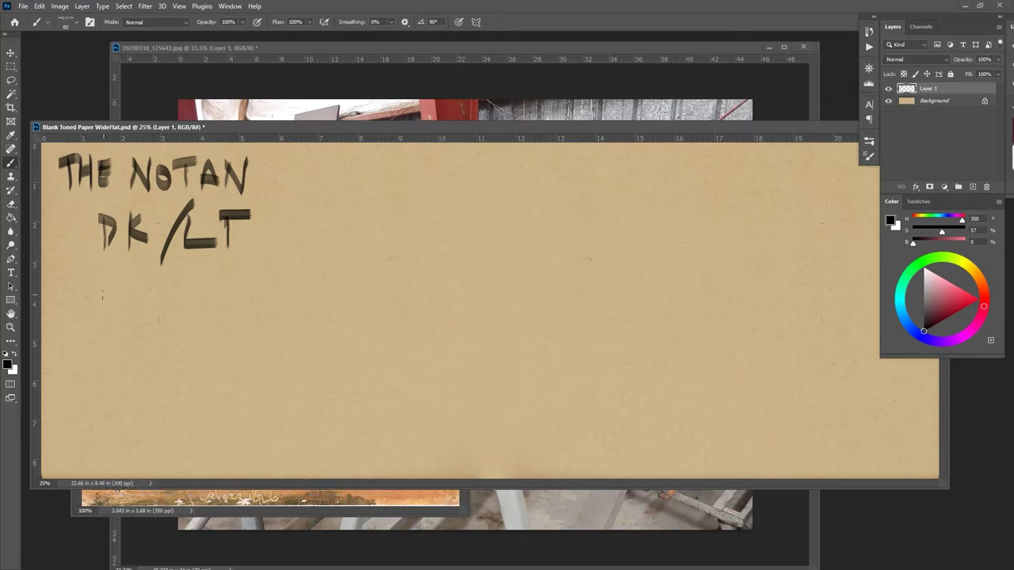
# - Handwrite "1-4 VALUES" in black on the line below "DK/LT"
pyautogui.moveTo(99, 281)
pyautogui.mouseDown()
pyautogui.moveTo(101, 312)
pyautogui.moveTo(158, 307)
pyautogui.moveTo(163, 330)
pyautogui.mouseUp()
pyautogui.moveTo(193, 290)
pyautogui.mouseDown()
pyautogui.moveTo(199, 322)
pyautogui.moveTo(227, 285)
pyautogui.mouseUp()
pyautogui.moveTo(227, 285)
pyautogui.mouseDown()
pyautogui.moveTo(234, 314)
pyautogui.moveTo(231, 304)
pyautogui.mouseUp()
pyautogui.moveTo(240, 284)
pyautogui.mouseDown()
pyautogui.moveTo(258, 320)
pyautogui.moveTo(285, 297)
pyautogui.moveTo(301, 318)
pyautogui.mouseUp()
pyautogui.moveTo(289, 282); pyautogui.dragTo(303, 281)
pyautogui.moveTo(290, 299); pyautogui.dragTo(317, 315)
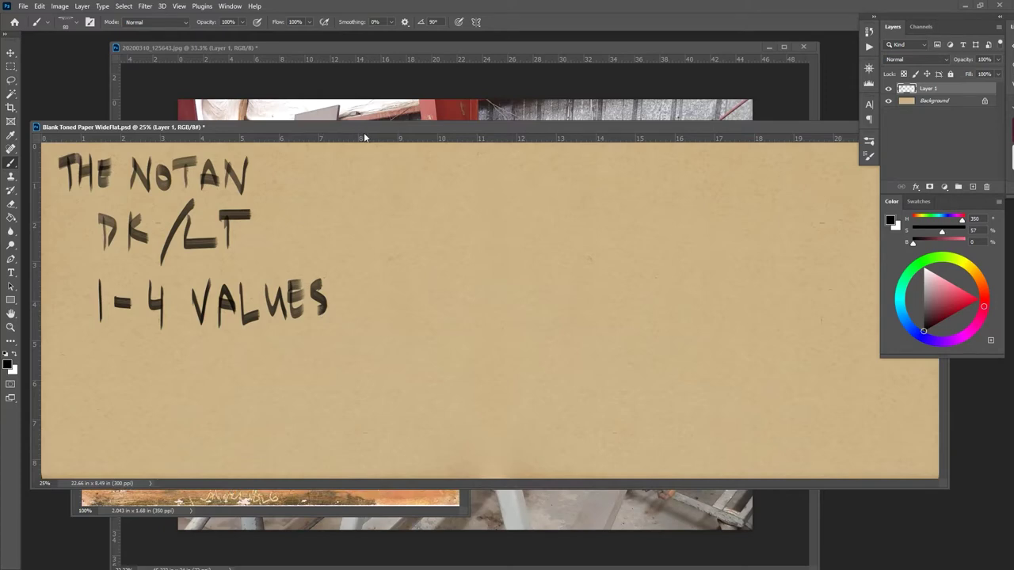
# - Rearrange the toned paper and temple painting documents, bringing the temple painting to the front and enlarging its window
pyautogui.moveTo(364, 132); pyautogui.dragTo(389, 123)
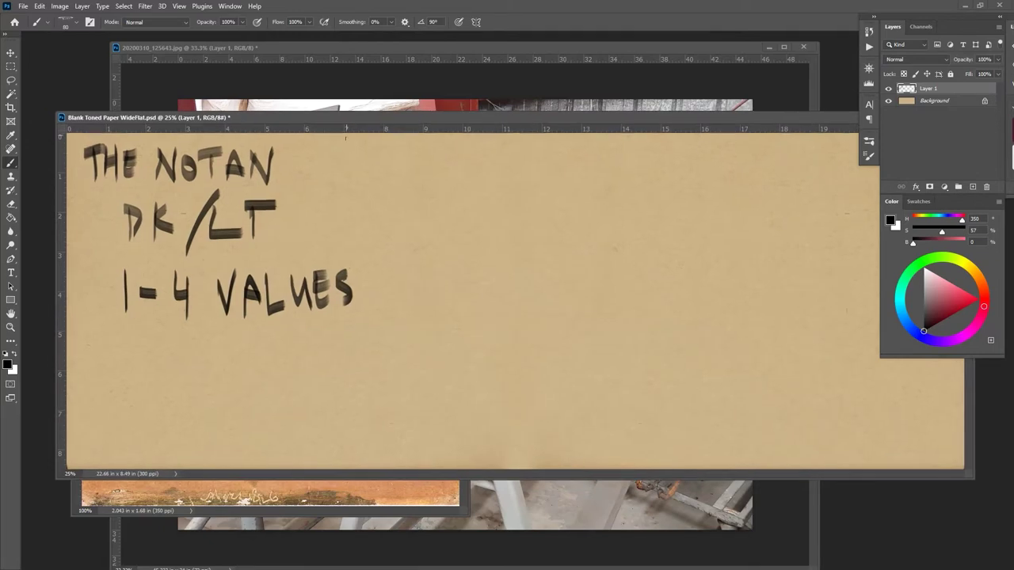
pyautogui.click(149, 490)
pyautogui.moveTo(250, 181); pyautogui.dragTo(248, 90)
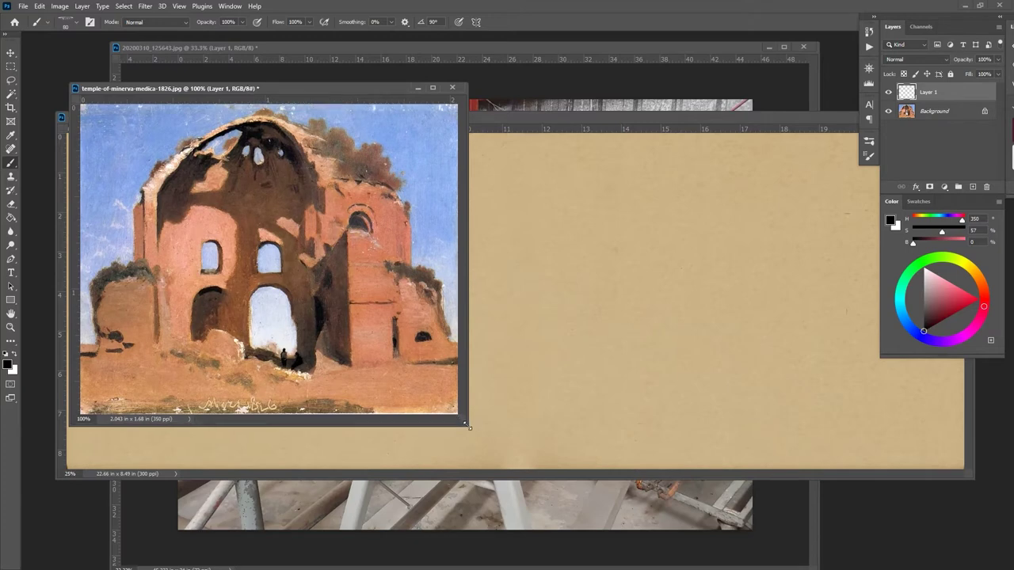
pyautogui.moveTo(468, 426); pyautogui.dragTo(548, 479)
# - Return to the toned paper document and handwrite "COROT" below "1-4 VALUES"
pyautogui.click(601, 227)
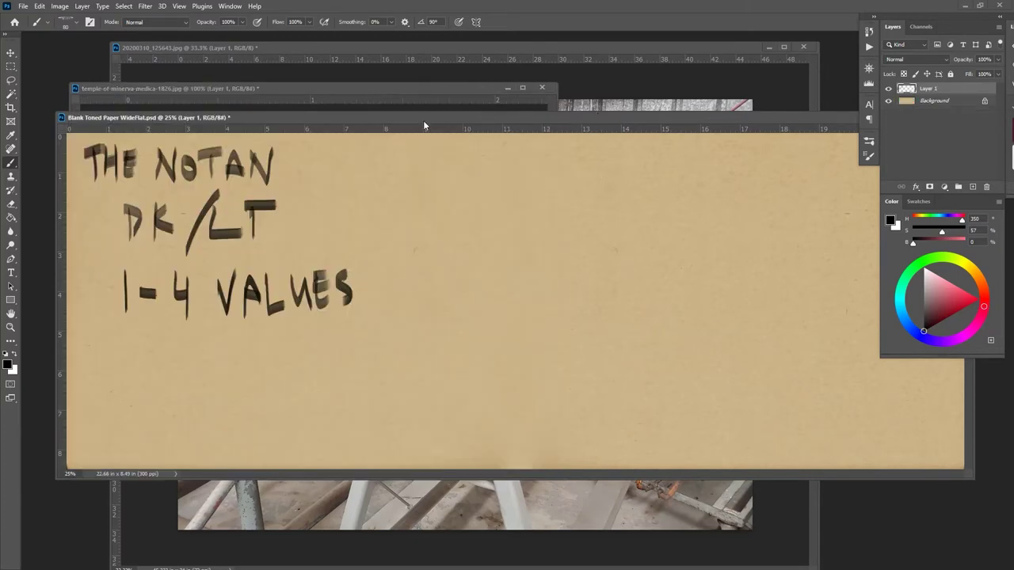
pyautogui.moveTo(140, 345); pyautogui.dragTo(146, 387)
pyautogui.moveTo(162, 359)
pyautogui.mouseDown()
pyautogui.moveTo(157, 384)
pyautogui.moveTo(161, 359)
pyautogui.mouseUp()
pyautogui.moveTo(179, 354); pyautogui.dragTo(176, 388)
pyautogui.moveTo(175, 349)
pyautogui.mouseDown()
pyautogui.moveTo(181, 384)
pyautogui.moveTo(207, 369)
pyautogui.mouseUp()
pyautogui.moveTo(235, 356)
pyautogui.mouseDown()
pyautogui.moveTo(236, 390)
pyautogui.moveTo(255, 345)
pyautogui.mouseUp()
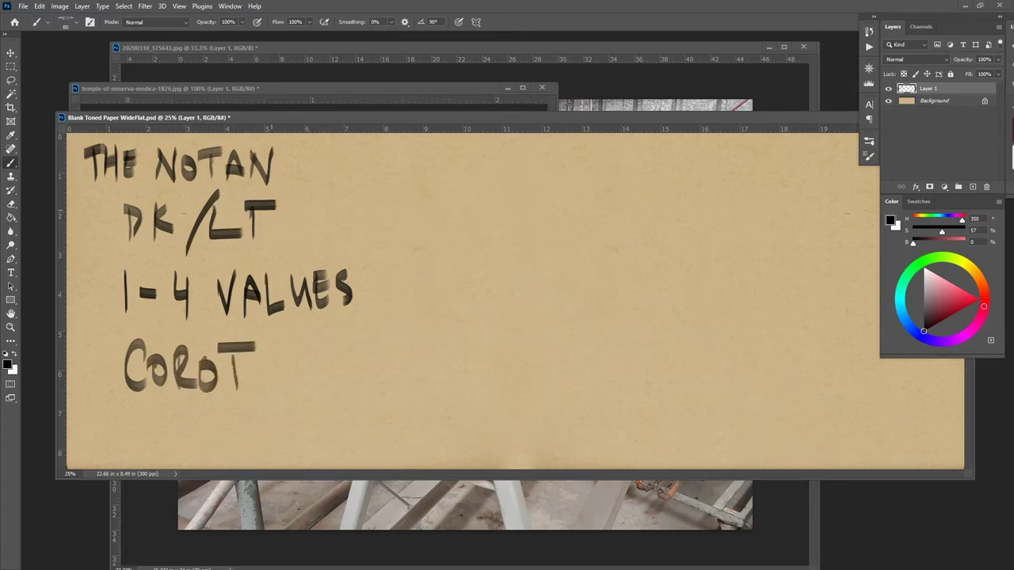
# - On the temple painting, reduce the brush size to 30 and paint the shadows inside the dome's left side solid black
pyautogui.click(303, 94)
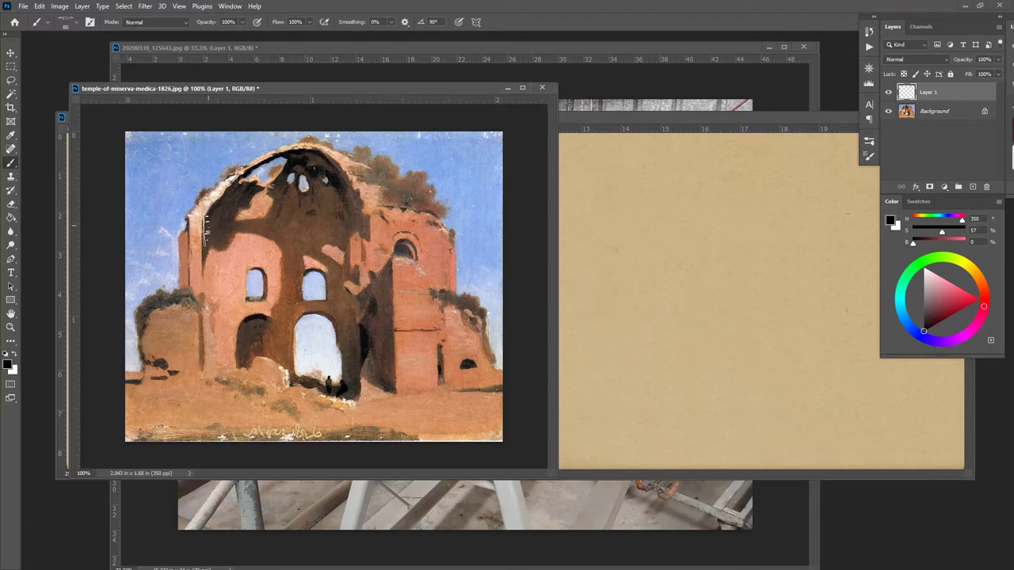
pyautogui.press('[')
pyautogui.press('[')
pyautogui.press('[')
pyautogui.press('[')
pyautogui.press('[')
pyautogui.moveTo(188, 224)
pyautogui.mouseDown()
pyautogui.moveTo(187, 257)
pyautogui.moveTo(204, 255)
pyautogui.moveTo(232, 234)
pyautogui.moveTo(255, 187)
pyautogui.moveTo(246, 184)
pyautogui.moveTo(206, 222)
pyautogui.moveTo(214, 238)
pyautogui.moveTo(277, 226)
pyautogui.moveTo(271, 190)
pyautogui.moveTo(287, 169)
pyautogui.moveTo(277, 185)
pyautogui.moveTo(294, 198)
pyautogui.moveTo(297, 174)
pyautogui.moveTo(290, 202)
pyautogui.moveTo(304, 207)
pyautogui.moveTo(316, 181)
pyautogui.moveTo(312, 198)
pyautogui.moveTo(308, 166)
pyautogui.mouseUp()
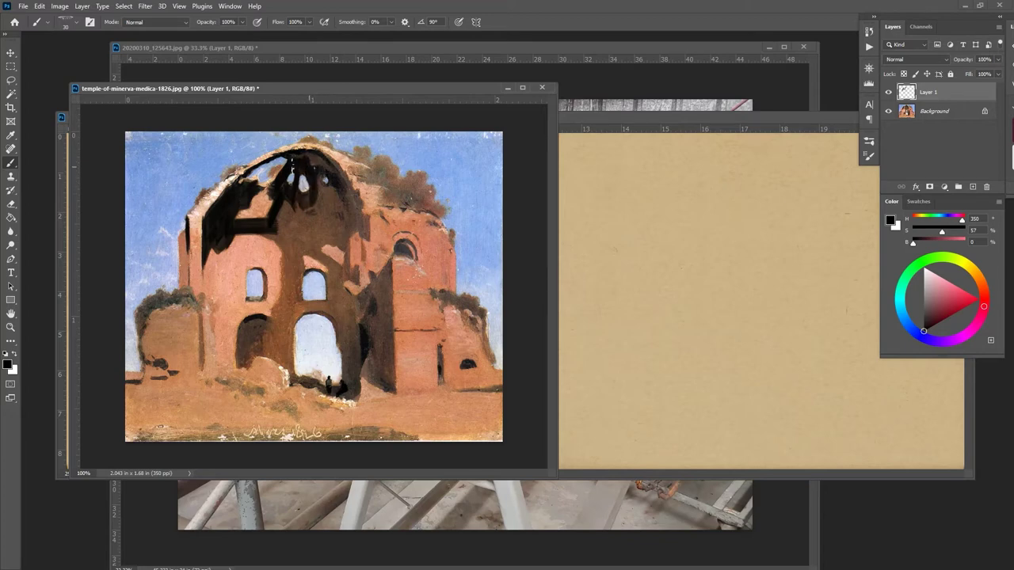
pyautogui.moveTo(278, 159); pyautogui.dragTo(255, 169)
# - Erase black spill around the dome's small openings and paint the rest of the dome's interior shadow black
pyautogui.press('`')
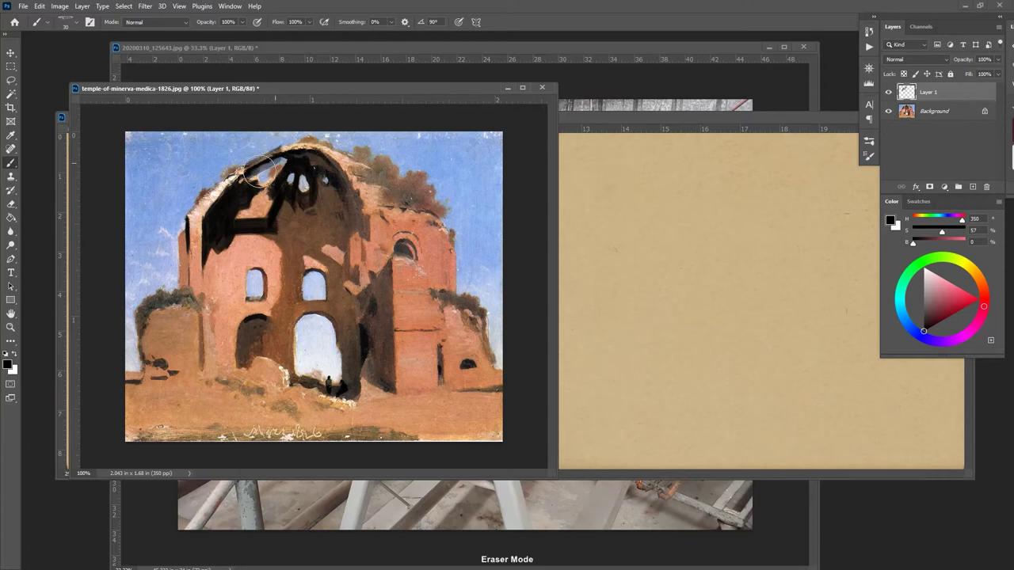
pyautogui.press('[')
pyautogui.press('[')
pyautogui.moveTo(279, 162)
pyautogui.mouseDown()
pyautogui.moveTo(240, 168)
pyautogui.moveTo(314, 160)
pyautogui.moveTo(353, 203)
pyautogui.moveTo(331, 176)
pyautogui.moveTo(320, 197)
pyautogui.moveTo(329, 171)
pyautogui.moveTo(333, 194)
pyautogui.moveTo(324, 191)
pyautogui.moveTo(356, 200)
pyautogui.moveTo(369, 238)
pyautogui.moveTo(333, 223)
pyautogui.moveTo(353, 238)
pyautogui.moveTo(347, 273)
pyautogui.moveTo(346, 259)
pyautogui.moveTo(318, 252)
pyautogui.moveTo(336, 269)
pyautogui.moveTo(320, 239)
pyautogui.moveTo(337, 238)
pyautogui.moveTo(343, 252)
pyautogui.moveTo(339, 218)
pyautogui.moveTo(321, 229)
pyautogui.moveTo(343, 208)
pyautogui.moveTo(300, 230)
pyautogui.moveTo(279, 204)
pyautogui.moveTo(291, 211)
pyautogui.moveTo(284, 224)
pyautogui.moveTo(306, 225)
pyautogui.moveTo(304, 237)
pyautogui.moveTo(315, 239)
pyautogui.moveTo(285, 244)
pyautogui.moveTo(286, 290)
pyautogui.mouseUp()
pyautogui.press('`')
pyautogui.press('`')
pyautogui.press('`')
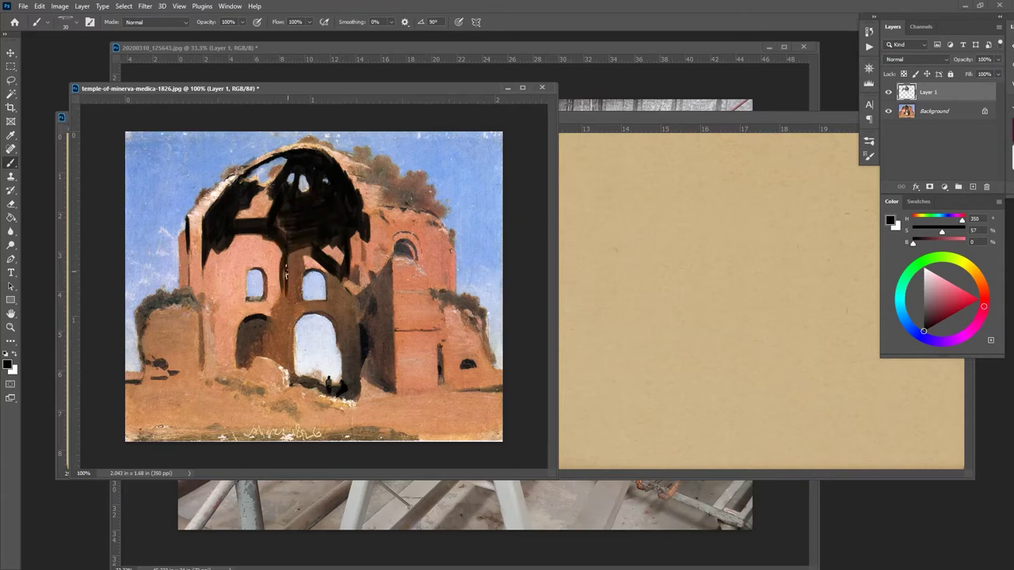
# - Paint the central wall, the dark left arch and the shadows around the middle window and tall doorway black, erasing any spill
pyautogui.moveTo(278, 219)
pyautogui.mouseDown()
pyautogui.moveTo(311, 252)
pyautogui.moveTo(299, 248)
pyautogui.moveTo(297, 266)
pyautogui.moveTo(286, 265)
pyautogui.moveTo(279, 318)
pyautogui.moveTo(261, 315)
pyautogui.moveTo(267, 331)
pyautogui.moveTo(272, 320)
pyautogui.moveTo(252, 328)
pyautogui.moveTo(240, 350)
pyautogui.moveTo(242, 334)
pyautogui.moveTo(244, 362)
pyautogui.moveTo(273, 349)
pyautogui.moveTo(246, 347)
pyautogui.moveTo(257, 342)
pyautogui.moveTo(283, 355)
pyautogui.moveTo(293, 377)
pyautogui.moveTo(291, 352)
pyautogui.moveTo(270, 338)
pyautogui.moveTo(281, 345)
pyautogui.moveTo(310, 268)
pyautogui.moveTo(297, 276)
pyautogui.moveTo(288, 307)
pyautogui.mouseUp()
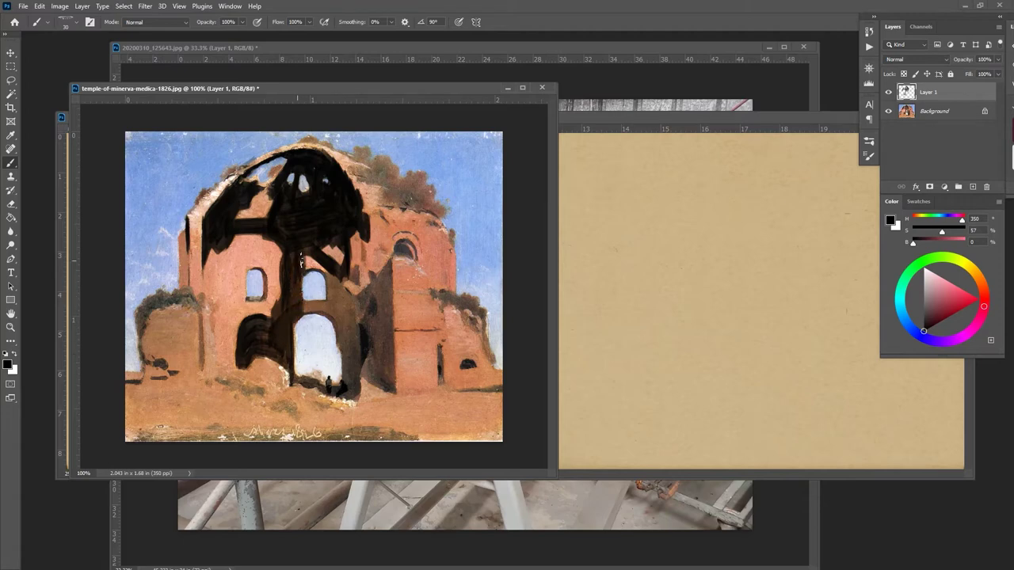
pyautogui.moveTo(300, 261)
pyautogui.mouseDown()
pyautogui.moveTo(315, 258)
pyautogui.moveTo(302, 271)
pyautogui.moveTo(325, 262)
pyautogui.moveTo(358, 273)
pyautogui.moveTo(341, 292)
pyautogui.moveTo(354, 308)
pyautogui.moveTo(331, 291)
pyautogui.moveTo(333, 305)
pyautogui.moveTo(336, 277)
pyautogui.mouseUp()
pyautogui.press('`')
pyautogui.press('`')
pyautogui.moveTo(305, 308)
pyautogui.mouseDown()
pyautogui.moveTo(328, 302)
pyautogui.moveTo(310, 312)
pyautogui.moveTo(339, 314)
pyautogui.moveTo(325, 296)
pyautogui.moveTo(308, 297)
pyautogui.moveTo(341, 348)
pyautogui.moveTo(344, 386)
pyautogui.mouseUp()
pyautogui.press('`')
pyautogui.moveTo(346, 342)
pyautogui.mouseDown()
pyautogui.moveTo(359, 305)
pyautogui.moveTo(351, 308)
pyautogui.moveTo(361, 303)
pyautogui.moveTo(371, 306)
pyautogui.moveTo(351, 338)
pyautogui.moveTo(358, 361)
pyautogui.moveTo(351, 311)
pyautogui.moveTo(356, 393)
pyautogui.moveTo(347, 385)
pyautogui.moveTo(353, 365)
pyautogui.moveTo(317, 393)
pyautogui.mouseUp()
# - Paint the shadowed side of the wall to the right of the tall doorway black
pyautogui.press('e')
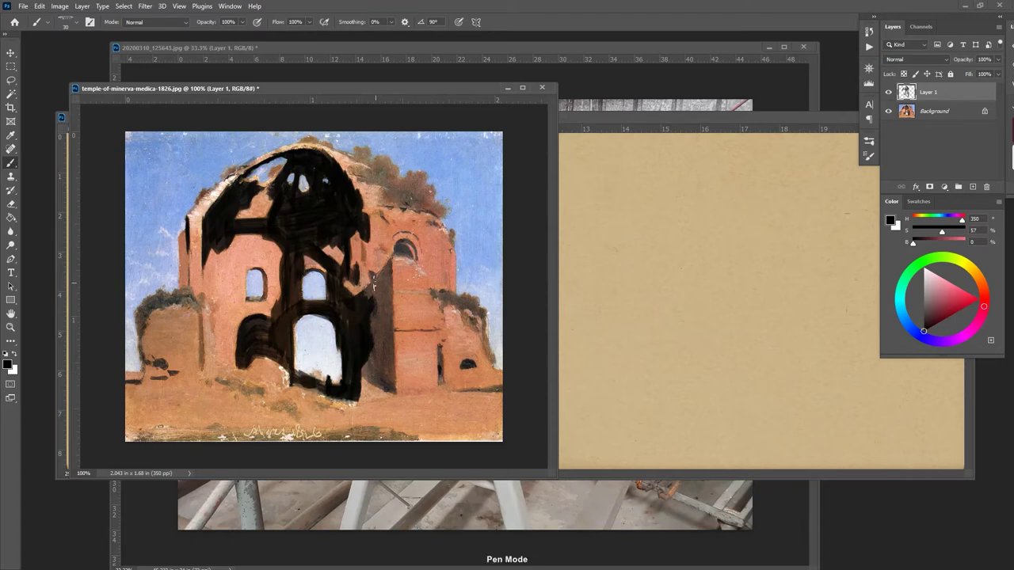
pyautogui.moveTo(374, 284)
pyautogui.mouseDown()
pyautogui.moveTo(386, 273)
pyautogui.moveTo(389, 308)
pyautogui.moveTo(369, 304)
pyautogui.moveTo(373, 293)
pyautogui.mouseUp()
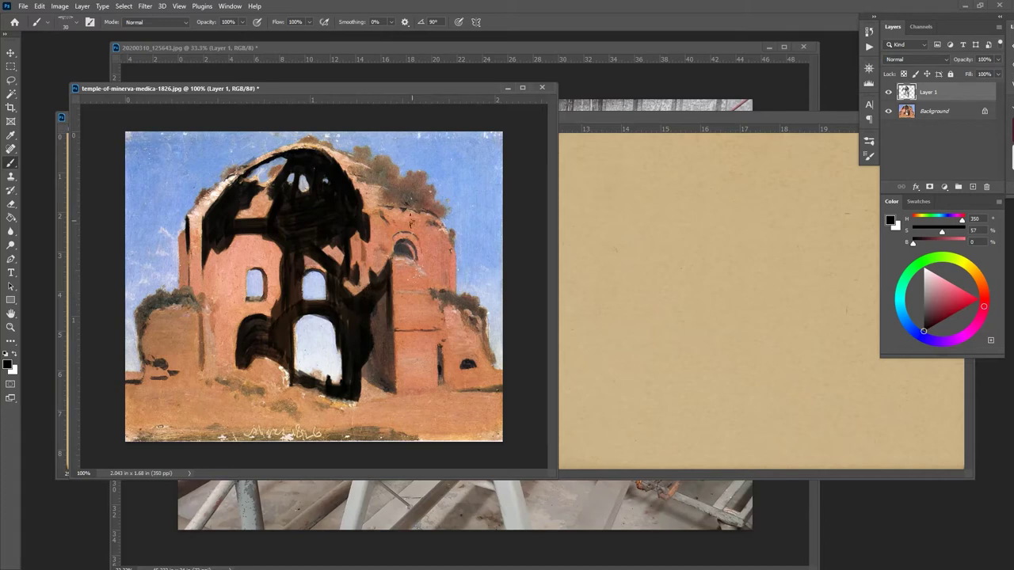
pyautogui.moveTo(379, 344)
pyautogui.mouseDown()
pyautogui.moveTo(390, 388)
pyautogui.moveTo(365, 364)
pyautogui.moveTo(377, 388)
pyautogui.moveTo(392, 391)
pyautogui.moveTo(384, 350)
pyautogui.moveTo(366, 384)
pyautogui.moveTo(379, 308)
pyautogui.mouseUp()
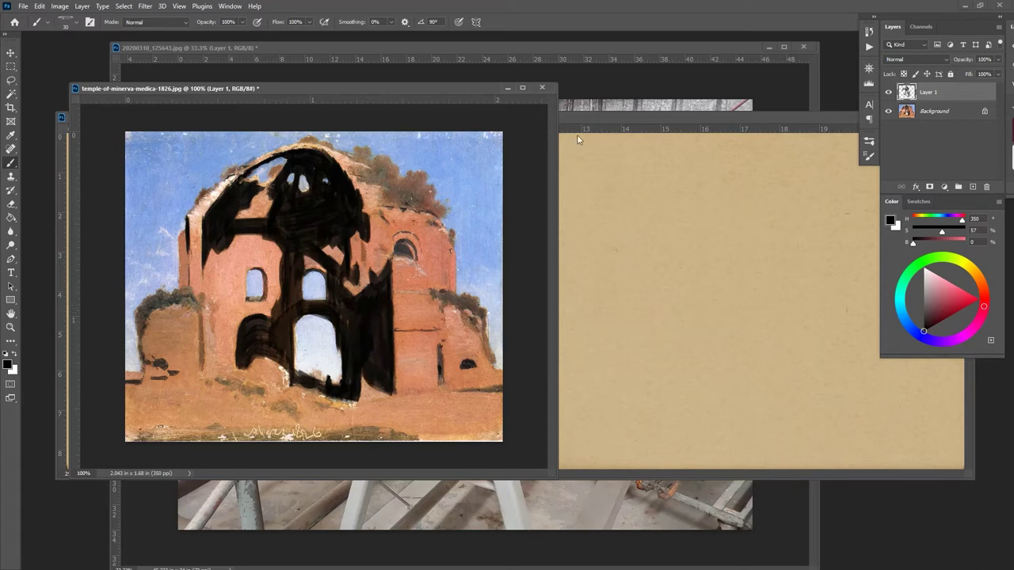
# - Return to the toned paper and sketch a circle, a triangle and a rectangle in a row beside the title
pyautogui.click(622, 121)
pyautogui.moveTo(412, 164)
pyautogui.mouseDown()
pyautogui.moveTo(388, 195)
pyautogui.moveTo(417, 208)
pyautogui.moveTo(436, 191)
pyautogui.moveTo(430, 168)
pyautogui.moveTo(407, 164)
pyautogui.moveTo(391, 189)
pyautogui.moveTo(411, 207)
pyautogui.mouseUp()
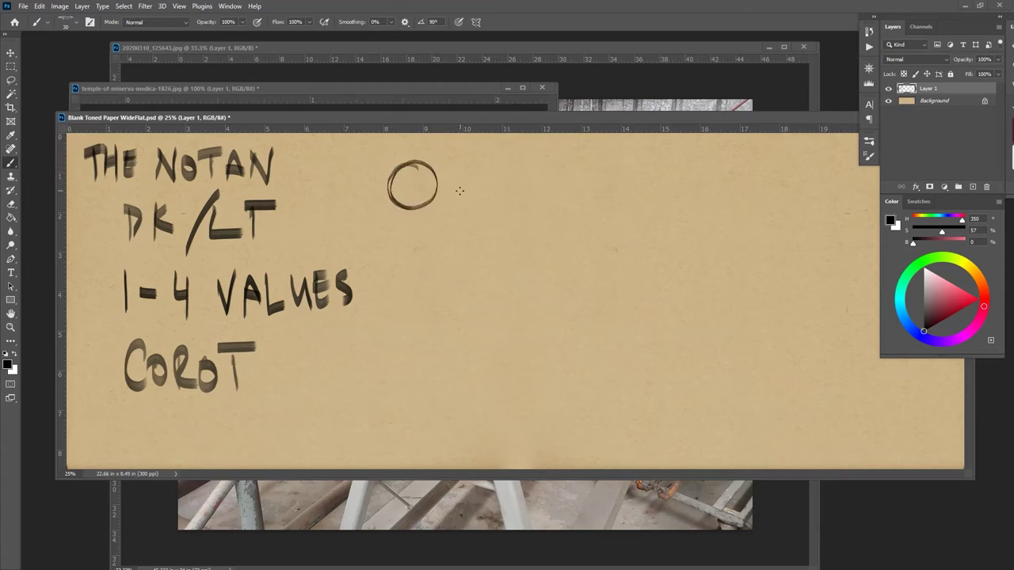
pyautogui.moveTo(480, 165)
pyautogui.mouseDown()
pyautogui.moveTo(465, 208)
pyautogui.moveTo(480, 164)
pyautogui.moveTo(492, 199)
pyautogui.moveTo(458, 211)
pyautogui.moveTo(501, 205)
pyautogui.mouseUp()
pyautogui.moveTo(520, 168)
pyautogui.mouseDown()
pyautogui.moveTo(522, 202)
pyautogui.moveTo(561, 166)
pyautogui.moveTo(573, 197)
pyautogui.moveTo(528, 203)
pyautogui.moveTo(518, 168)
pyautogui.mouseUp()
pyautogui.moveTo(516, 171); pyautogui.dragTo(570, 165)
pyautogui.moveTo(528, 171)
pyautogui.mouseDown()
pyautogui.moveTo(574, 164)
pyautogui.moveTo(573, 201)
pyautogui.mouseUp()
pyautogui.moveTo(482, 164)
pyautogui.mouseDown()
pyautogui.moveTo(496, 203)
pyautogui.moveTo(462, 209)
pyautogui.mouseUp()
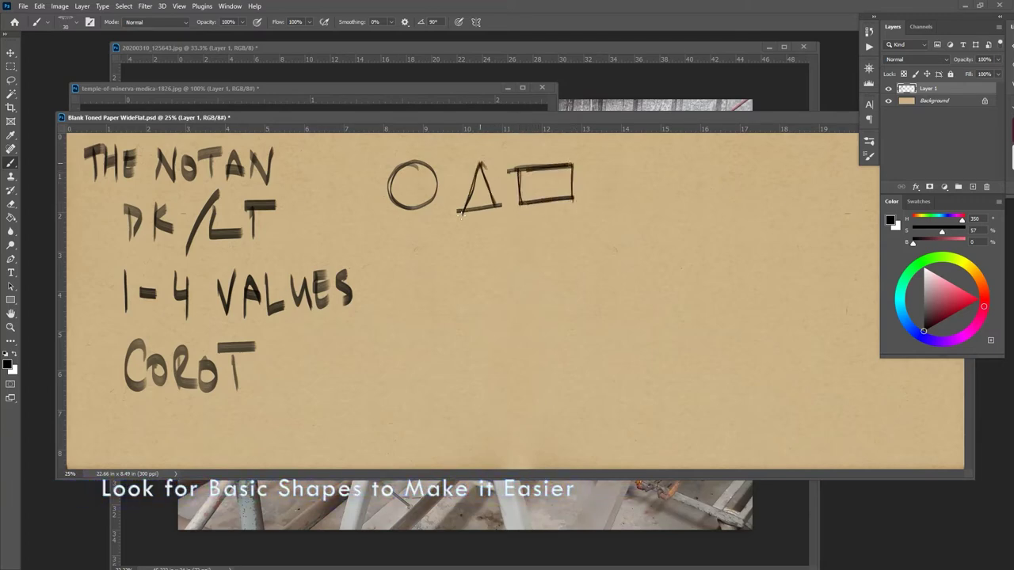
# - Return to the temple painting and darken the upper right window, the narrow slit and the small opening in the right wall
pyautogui.click(448, 90)
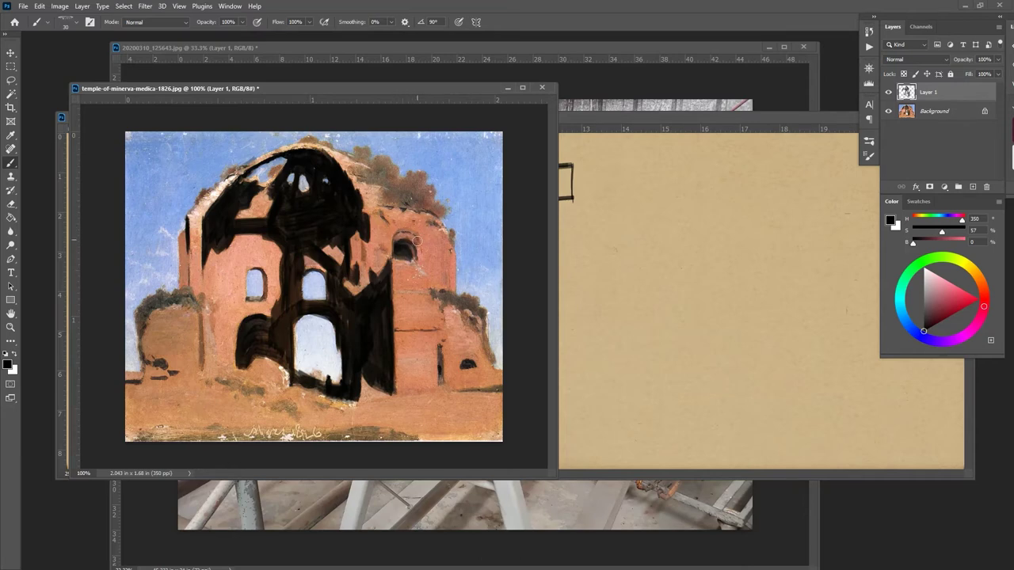
pyautogui.moveTo(406, 241); pyautogui.dragTo(412, 250)
pyautogui.moveTo(439, 348)
pyautogui.mouseDown()
pyautogui.moveTo(441, 382)
pyautogui.moveTo(441, 359)
pyautogui.moveTo(441, 369)
pyautogui.moveTo(468, 366)
pyautogui.moveTo(473, 354)
pyautogui.moveTo(482, 369)
pyautogui.moveTo(456, 374)
pyautogui.moveTo(492, 378)
pyautogui.mouseUp()
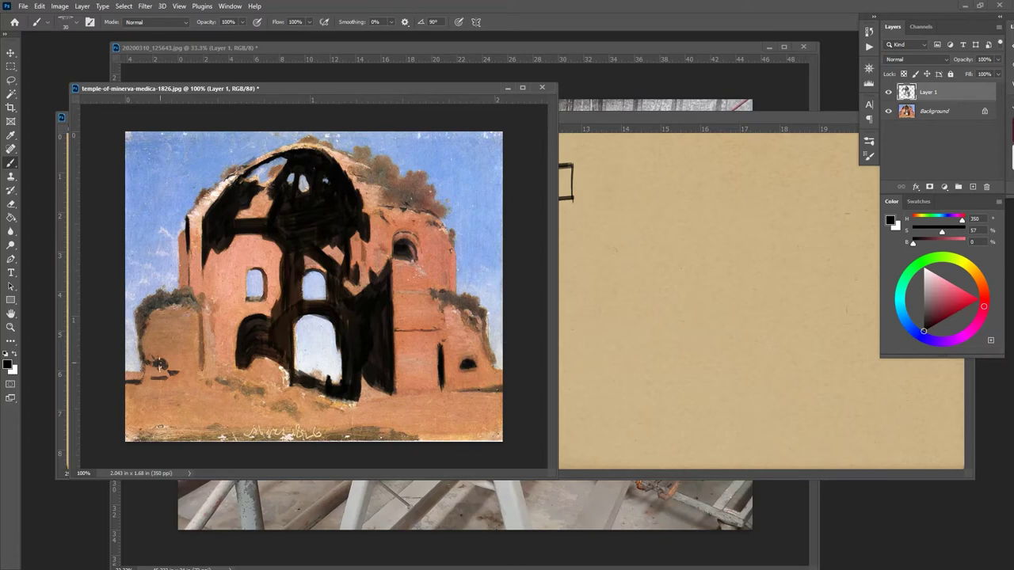
# - Paint black accents on the left ruin's small opening, ground shadow and top foliage, and along the left window's edge
pyautogui.moveTo(161, 357)
pyautogui.mouseDown()
pyautogui.moveTo(151, 363)
pyautogui.moveTo(176, 377)
pyautogui.moveTo(164, 386)
pyautogui.moveTo(152, 374)
pyautogui.moveTo(162, 358)
pyautogui.moveTo(131, 381)
pyautogui.moveTo(142, 384)
pyautogui.moveTo(124, 388)
pyautogui.moveTo(140, 376)
pyautogui.mouseUp()
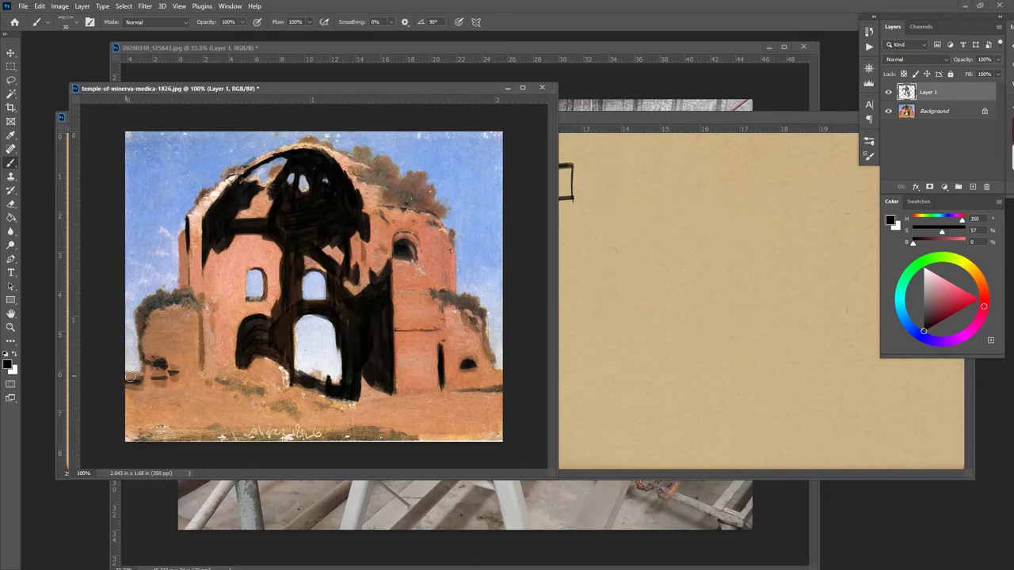
pyautogui.moveTo(139, 338)
pyautogui.mouseDown()
pyautogui.moveTo(146, 299)
pyautogui.moveTo(159, 307)
pyautogui.moveTo(200, 297)
pyautogui.moveTo(163, 297)
pyautogui.mouseUp()
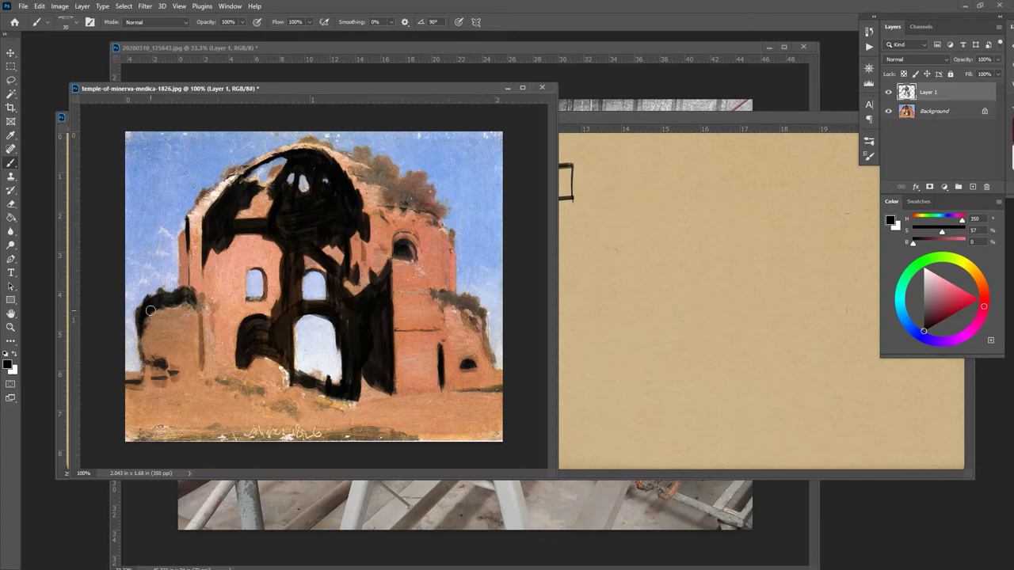
pyautogui.moveTo(170, 282); pyautogui.dragTo(171, 289)
pyautogui.moveTo(254, 262)
pyautogui.mouseDown()
pyautogui.moveTo(249, 300)
pyautogui.moveTo(259, 301)
pyautogui.moveTo(255, 290)
pyautogui.moveTo(256, 308)
pyautogui.moveTo(264, 305)
pyautogui.moveTo(258, 277)
pyautogui.mouseUp()
pyautogui.moveTo(255, 275)
pyautogui.mouseDown()
pyautogui.moveTo(253, 293)
pyautogui.moveTo(271, 264)
pyautogui.mouseUp()
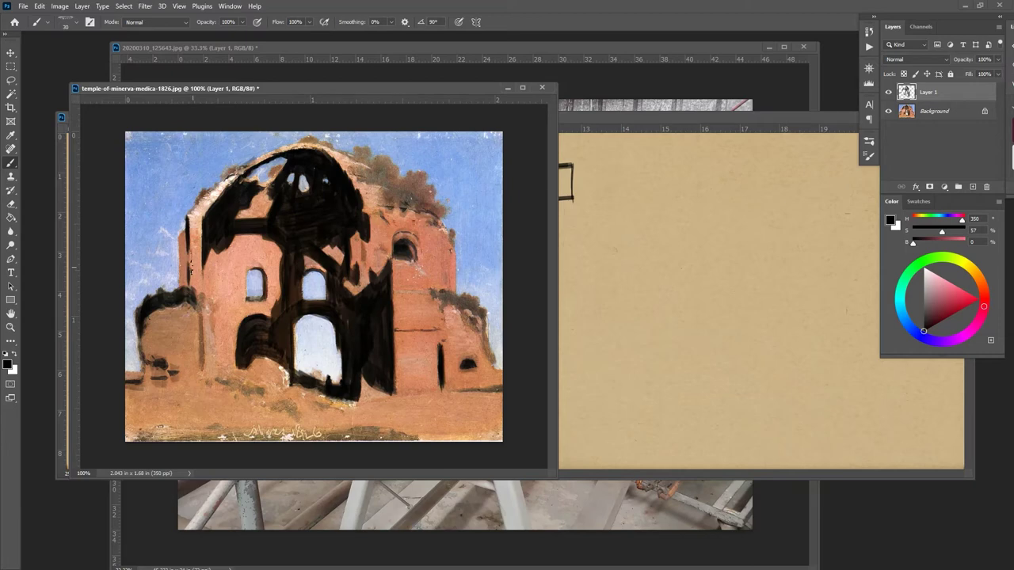
# - Add a new layer between the background and the black shadow layer and fill it with white
pyautogui.click(954, 116)
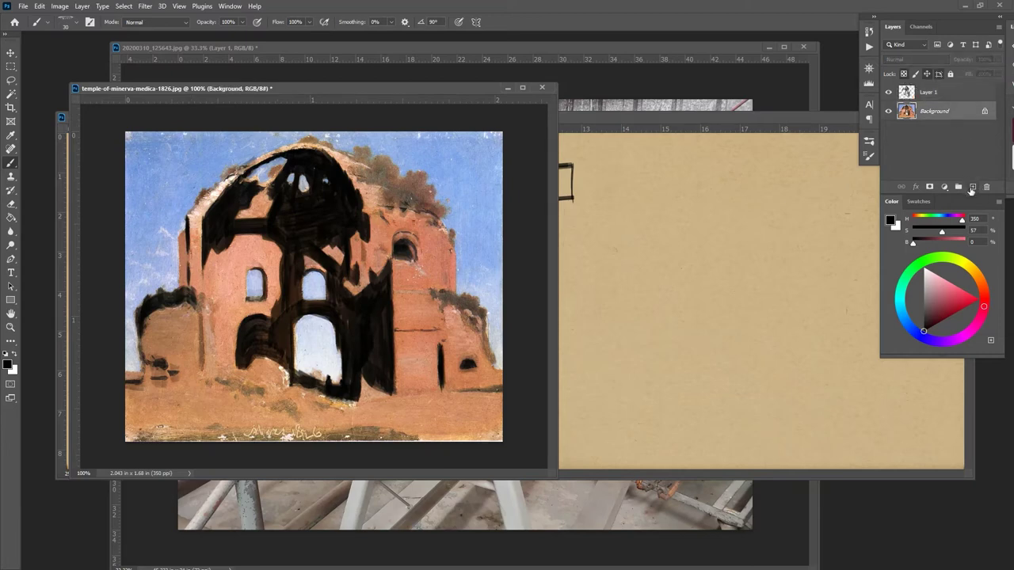
pyautogui.click(971, 188)
pyautogui.moveTo(934, 262); pyautogui.dragTo(917, 251)
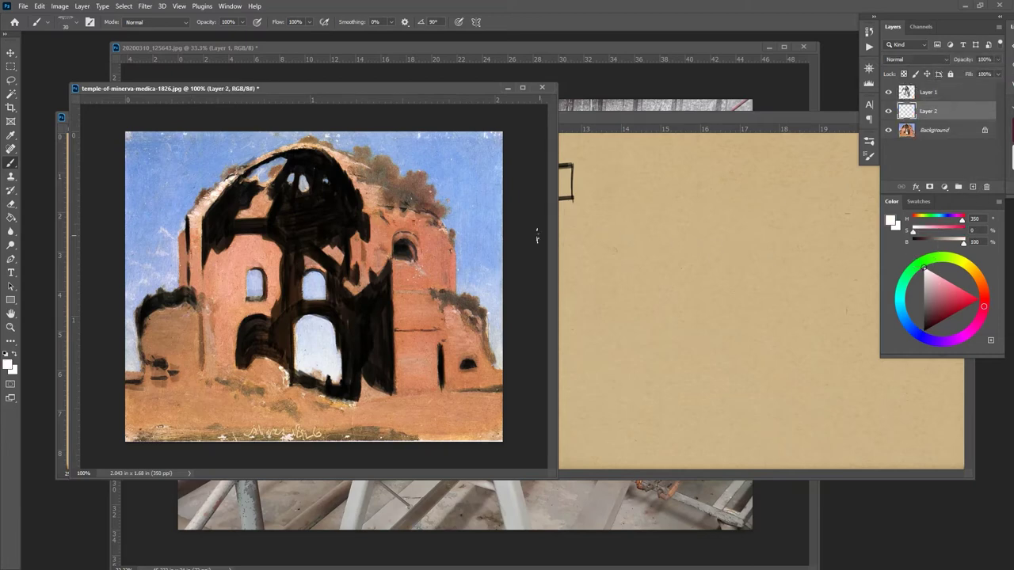
pyautogui.press('g')
pyautogui.click(468, 272)
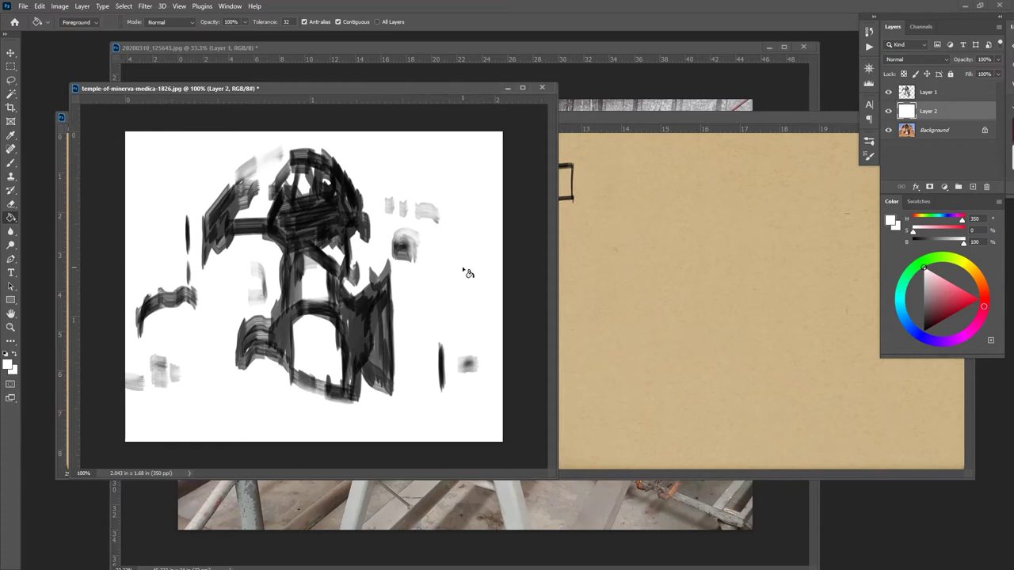
# - Toggle the white layer's visibility repeatedly to compare the black notan shapes with the original painting
pyautogui.click(888, 112)
pyautogui.click(888, 111)
pyautogui.click(888, 112)
pyautogui.click(888, 111)
pyautogui.click(888, 112)
pyautogui.click(888, 111)
pyautogui.click(888, 112)
pyautogui.click(888, 111)
pyautogui.click(888, 112)
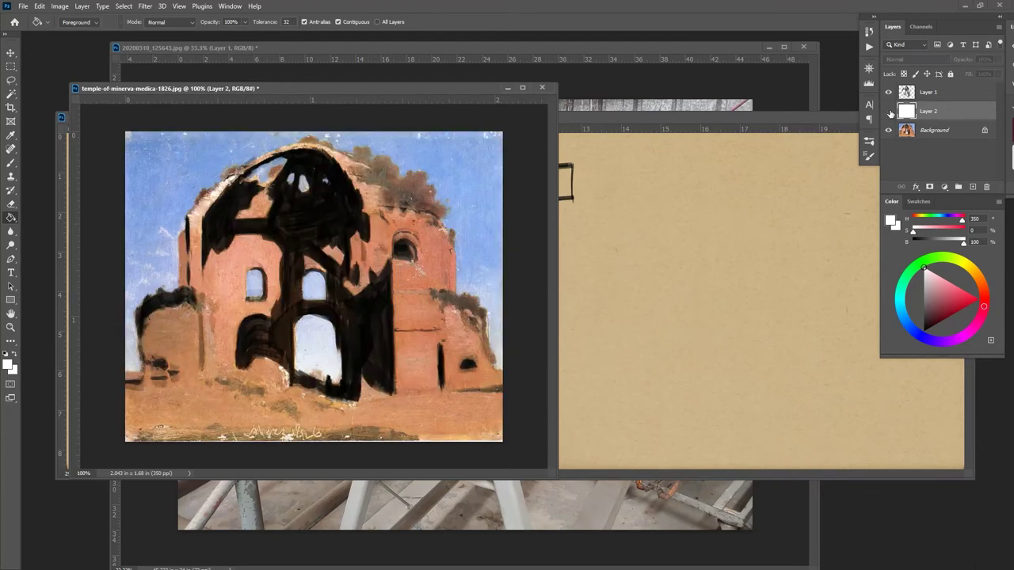
pyautogui.click(888, 112)
pyautogui.click(888, 111)
pyautogui.click(888, 112)
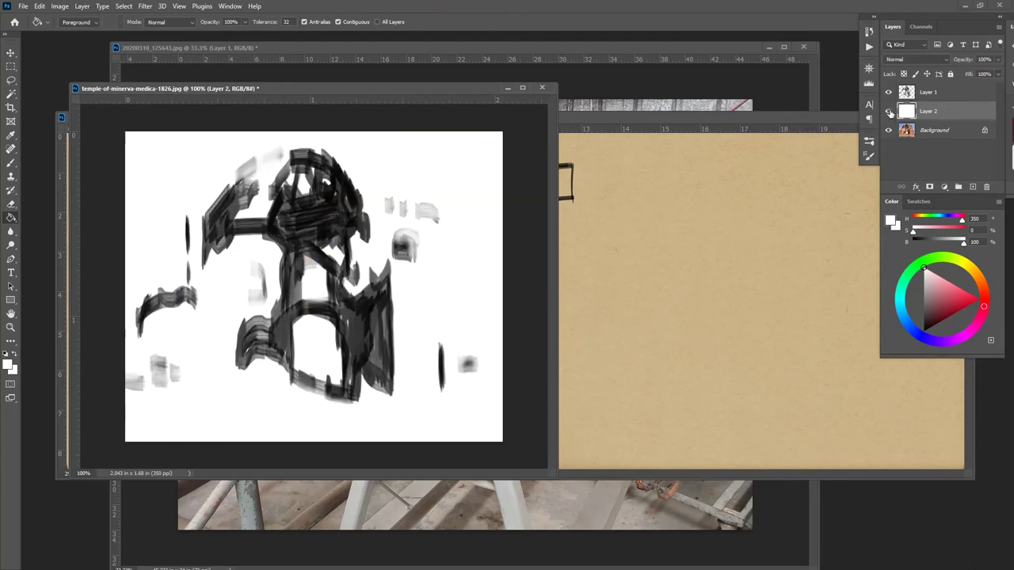
pyautogui.click(888, 112)
pyautogui.click(888, 112)
pyautogui.click(889, 113)
pyautogui.click(889, 113)
pyautogui.click(888, 112)
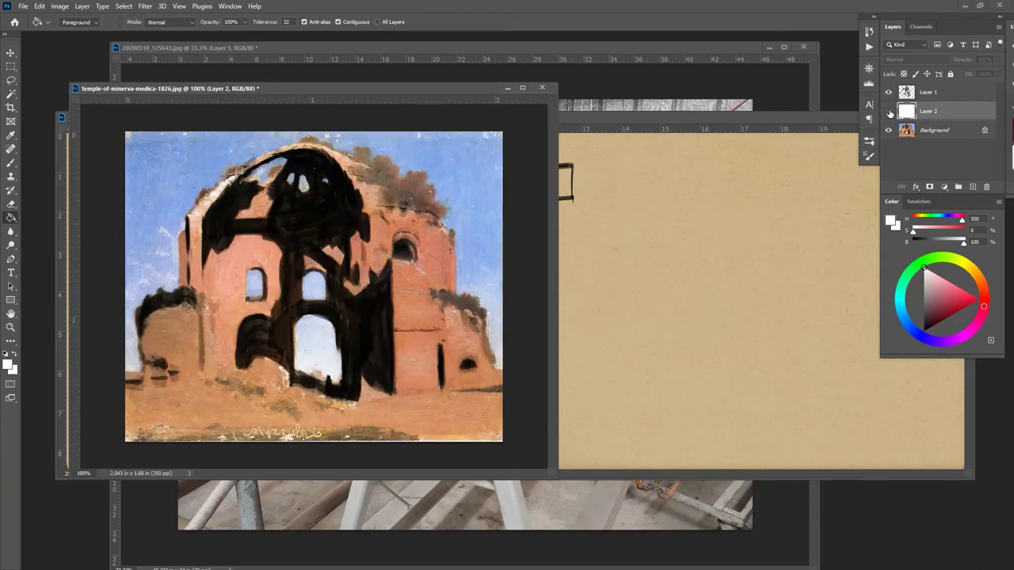
pyautogui.click(888, 112)
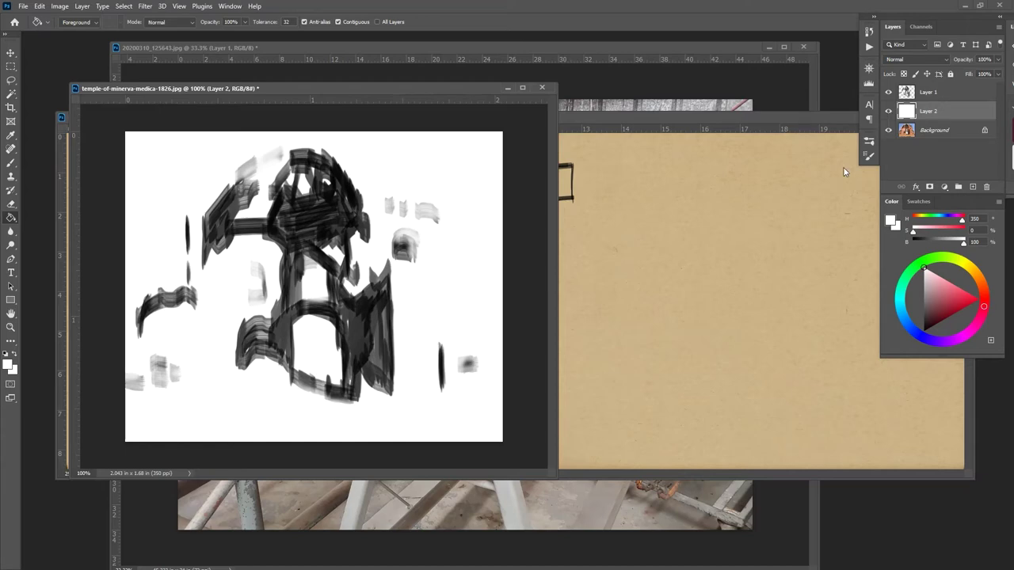
# - Close the temple painting without saving and bring the red ramjet engine photo to the front
pyautogui.click(541, 88)
pyautogui.click(521, 221)
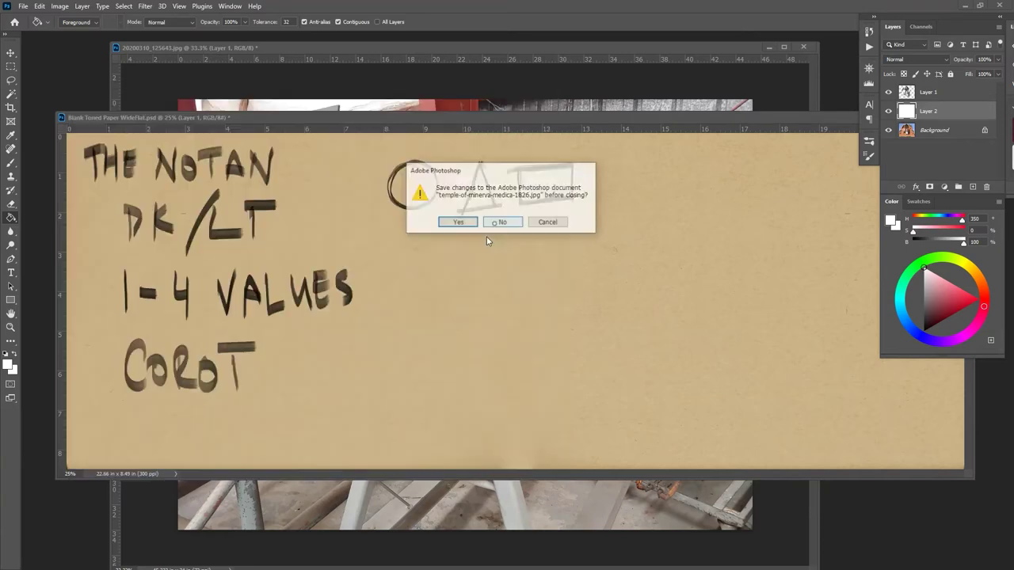
pyautogui.click(420, 54)
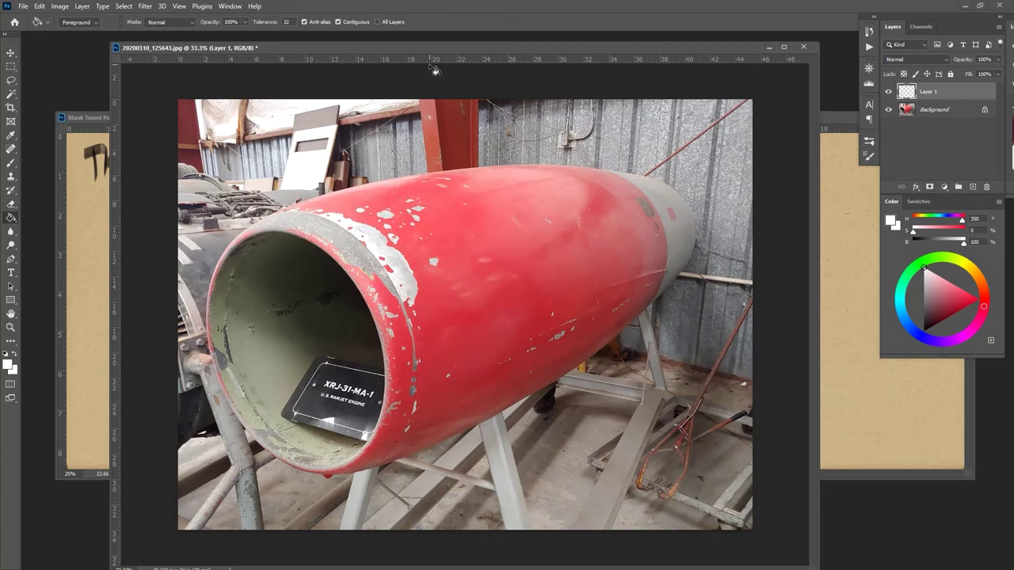
# - Set the foreground colour to black and choose the "thick paint - vertical" brush preset
pyautogui.click(923, 331)
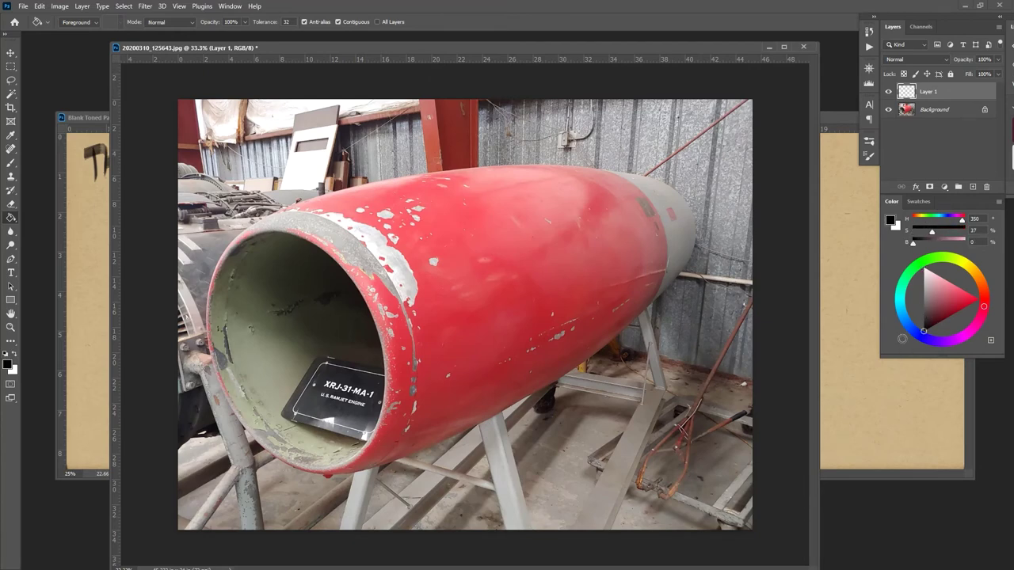
pyautogui.click(871, 158)
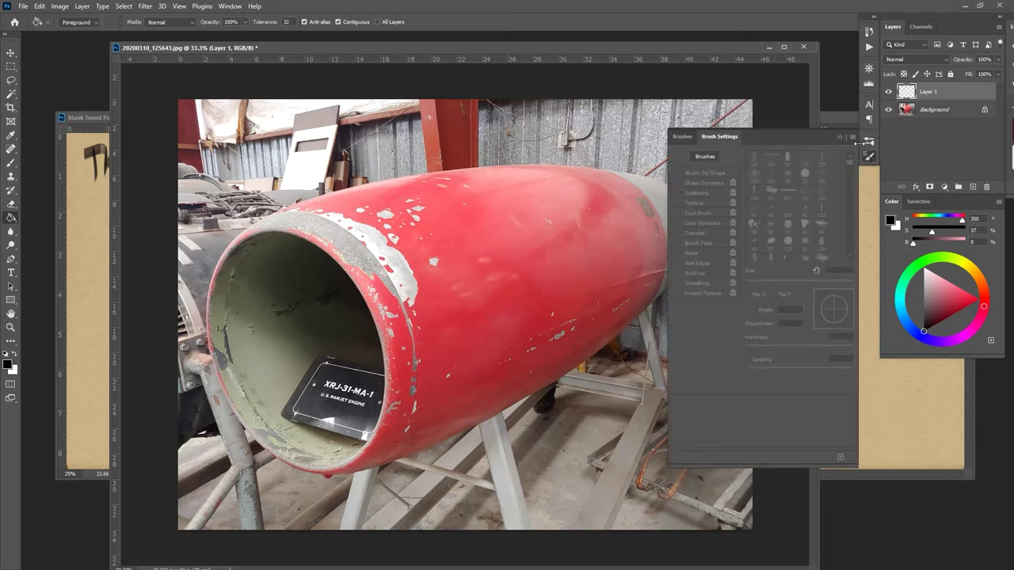
pyautogui.click(689, 138)
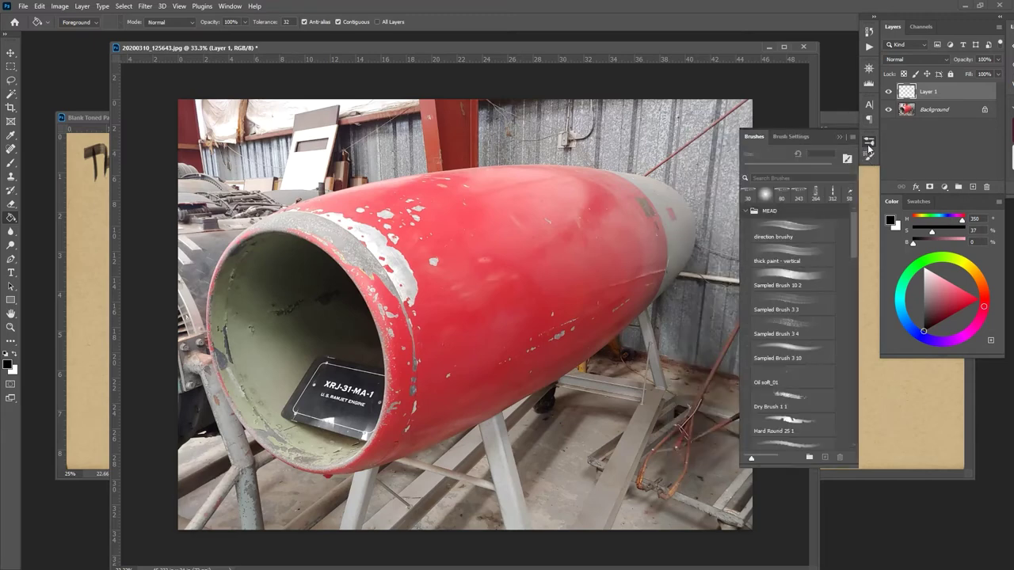
pyautogui.click(868, 154)
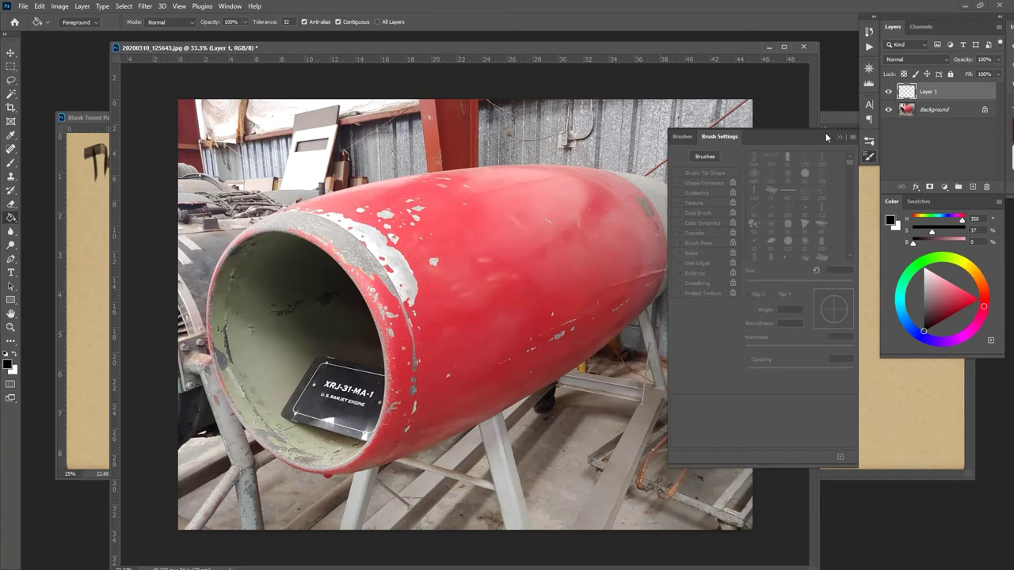
pyautogui.click(681, 136)
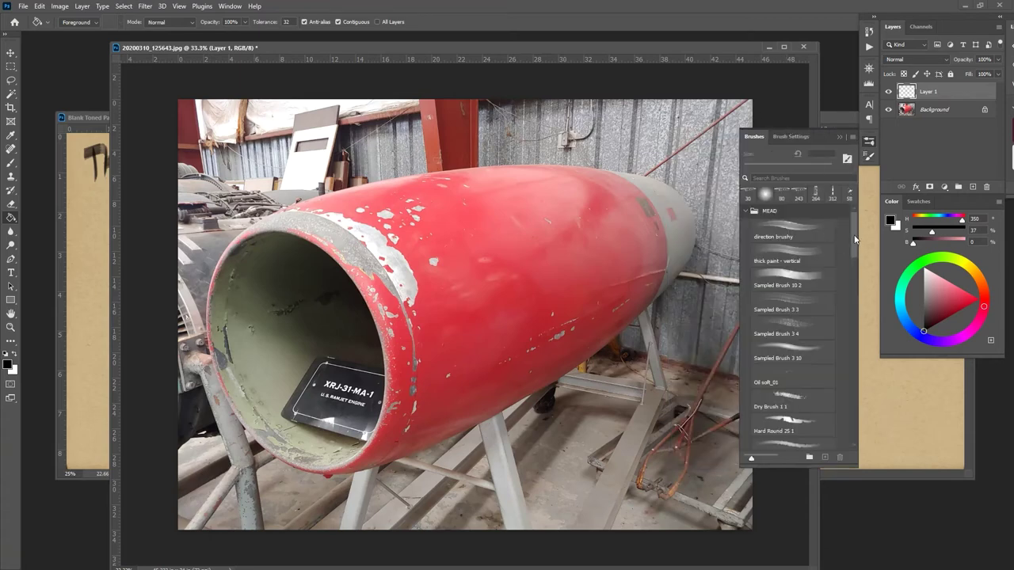
pyautogui.click(804, 255)
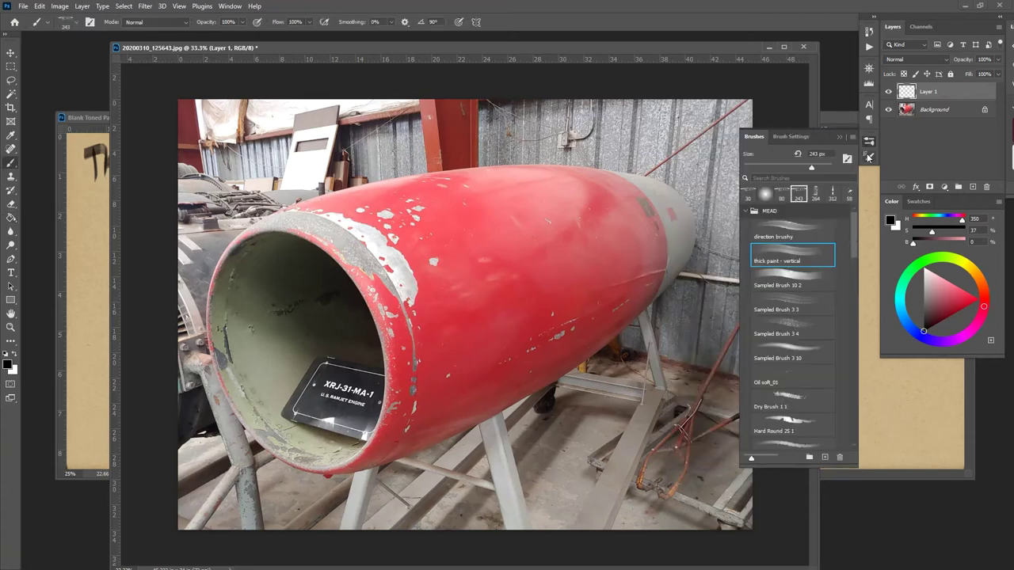
pyautogui.click(868, 156)
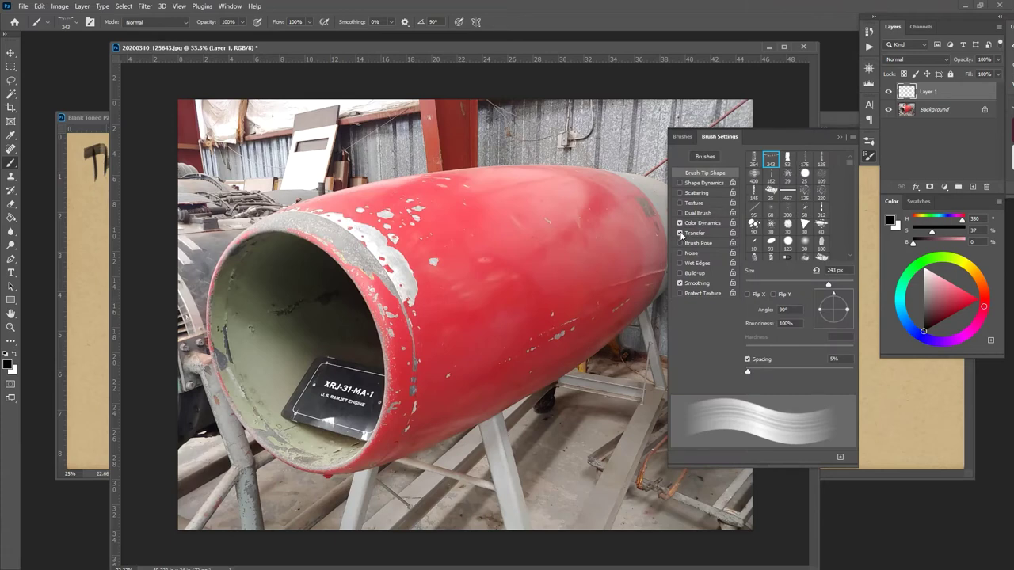
pyautogui.click(840, 137)
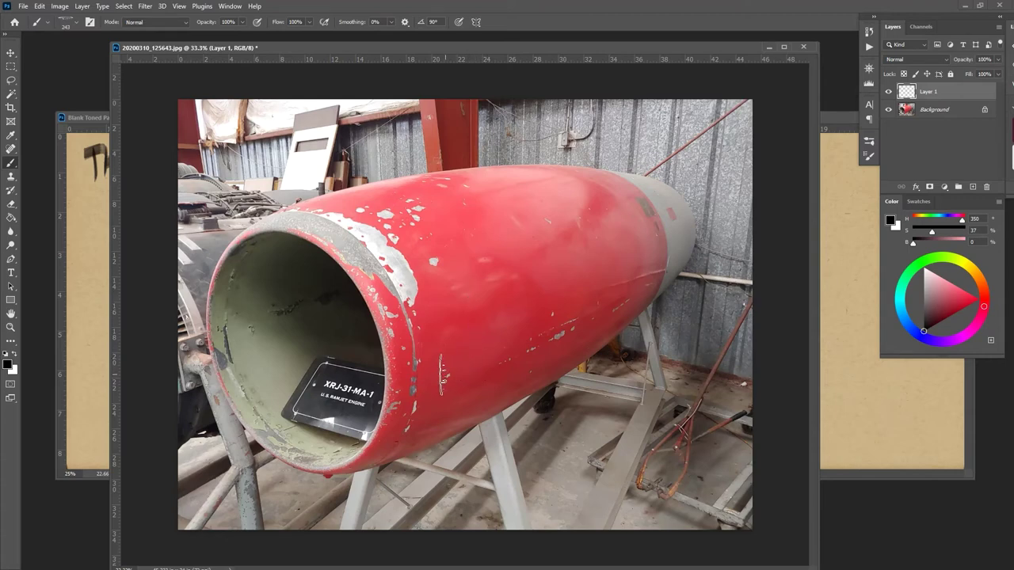
# - Reduce the brush size to 100 px and fill the upper shadow inside the engine's intake with solid black
pyautogui.press('[')
pyautogui.press('[')
pyautogui.press('[')
pyautogui.press('[')
pyautogui.moveTo(245, 250)
pyautogui.mouseDown()
pyautogui.moveTo(311, 254)
pyautogui.moveTo(329, 248)
pyautogui.moveTo(311, 222)
pyautogui.moveTo(299, 242)
pyautogui.moveTo(345, 287)
pyautogui.moveTo(292, 242)
pyautogui.moveTo(380, 360)
pyautogui.mouseUp()
pyautogui.moveTo(232, 269)
pyautogui.mouseDown()
pyautogui.moveTo(218, 294)
pyautogui.moveTo(250, 277)
pyautogui.moveTo(297, 342)
pyautogui.mouseUp()
pyautogui.moveTo(245, 311)
pyautogui.mouseDown()
pyautogui.moveTo(310, 350)
pyautogui.moveTo(230, 296)
pyautogui.moveTo(223, 308)
pyautogui.moveTo(216, 291)
pyautogui.moveTo(214, 314)
pyautogui.moveTo(257, 317)
pyautogui.moveTo(326, 365)
pyautogui.moveTo(234, 278)
pyautogui.moveTo(292, 296)
pyautogui.mouseUp()
pyautogui.moveTo(295, 333)
pyautogui.mouseDown()
pyautogui.moveTo(363, 389)
pyautogui.moveTo(332, 361)
pyautogui.moveTo(378, 392)
pyautogui.moveTo(381, 359)
pyautogui.moveTo(380, 380)
pyautogui.moveTo(371, 354)
pyautogui.moveTo(375, 370)
pyautogui.moveTo(317, 326)
pyautogui.moveTo(373, 390)
pyautogui.mouseUp()
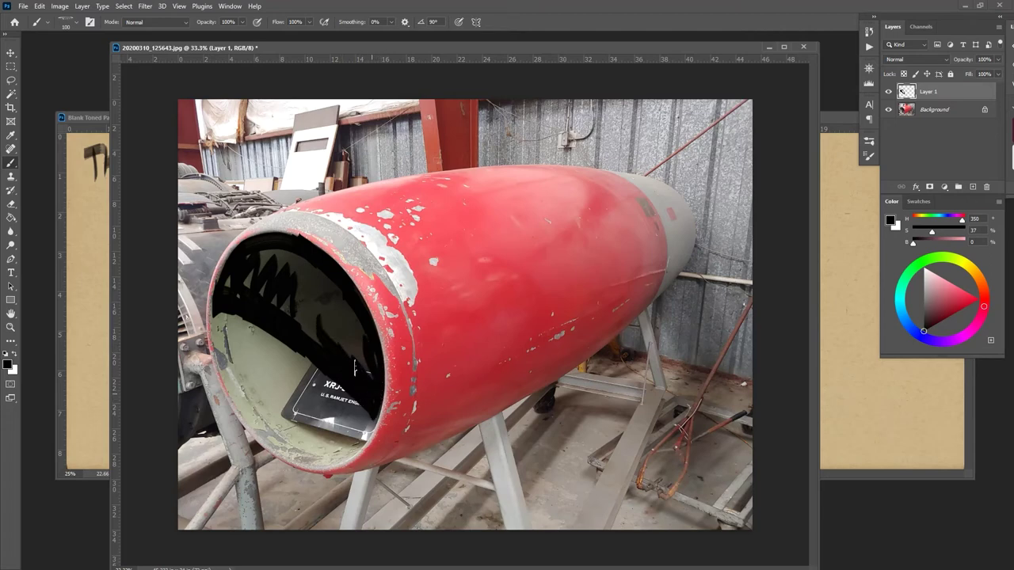
pyautogui.moveTo(355, 368)
pyautogui.mouseDown()
pyautogui.moveTo(320, 332)
pyautogui.moveTo(343, 341)
pyautogui.moveTo(339, 327)
pyautogui.moveTo(355, 331)
pyautogui.moveTo(357, 317)
pyautogui.moveTo(302, 263)
pyautogui.moveTo(272, 256)
pyautogui.moveTo(227, 284)
pyautogui.moveTo(274, 299)
pyautogui.moveTo(334, 349)
pyautogui.moveTo(254, 287)
pyautogui.moveTo(316, 309)
pyautogui.moveTo(258, 277)
pyautogui.moveTo(331, 307)
pyautogui.moveTo(273, 257)
pyautogui.mouseUp()
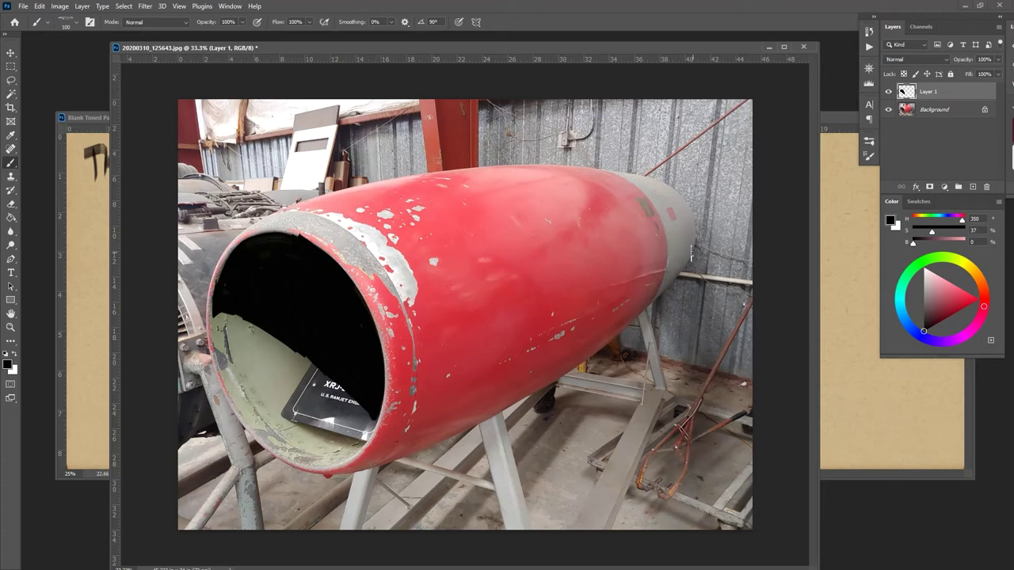
# - Paint the shadow on the wall behind the engine's tail and the whole shadowed underside of the body black
pyautogui.moveTo(695, 247)
pyautogui.mouseDown()
pyautogui.moveTo(732, 375)
pyautogui.moveTo(702, 283)
pyautogui.moveTo(681, 293)
pyautogui.moveTo(689, 269)
pyautogui.moveTo(670, 300)
pyautogui.moveTo(672, 327)
pyautogui.moveTo(665, 315)
pyautogui.moveTo(680, 353)
pyautogui.moveTo(661, 302)
pyautogui.moveTo(654, 332)
pyautogui.moveTo(654, 316)
pyautogui.moveTo(667, 312)
pyautogui.moveTo(681, 350)
pyautogui.moveTo(718, 367)
pyautogui.moveTo(695, 277)
pyautogui.moveTo(684, 310)
pyautogui.moveTo(706, 309)
pyautogui.moveTo(700, 282)
pyautogui.moveTo(727, 370)
pyautogui.moveTo(698, 352)
pyautogui.moveTo(689, 323)
pyautogui.moveTo(681, 325)
pyautogui.moveTo(706, 334)
pyautogui.mouseUp()
pyautogui.moveTo(697, 245)
pyautogui.mouseDown()
pyautogui.moveTo(695, 238)
pyautogui.moveTo(689, 267)
pyautogui.moveTo(696, 247)
pyautogui.mouseUp()
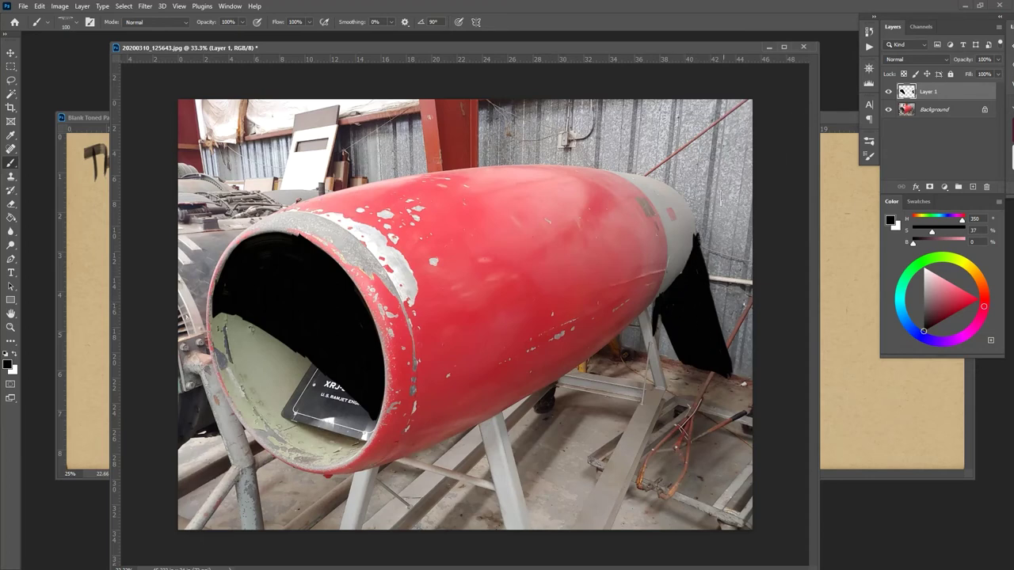
pyautogui.moveTo(697, 236)
pyautogui.mouseDown()
pyautogui.moveTo(537, 305)
pyautogui.moveTo(388, 342)
pyautogui.mouseUp()
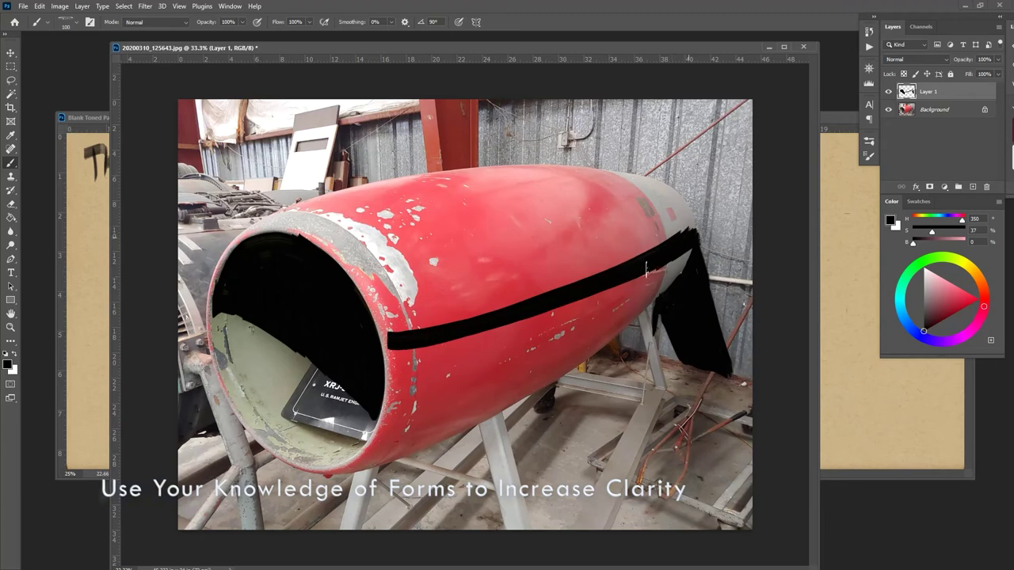
pyautogui.moveTo(686, 237)
pyautogui.mouseDown()
pyautogui.moveTo(499, 348)
pyautogui.moveTo(666, 270)
pyautogui.moveTo(554, 348)
pyautogui.moveTo(685, 246)
pyautogui.moveTo(562, 361)
pyautogui.moveTo(669, 275)
pyautogui.moveTo(661, 282)
pyautogui.moveTo(510, 387)
pyautogui.moveTo(600, 337)
pyautogui.moveTo(494, 406)
pyautogui.moveTo(352, 472)
pyautogui.moveTo(393, 431)
pyautogui.moveTo(398, 350)
pyautogui.moveTo(382, 448)
pyautogui.moveTo(395, 345)
pyautogui.moveTo(439, 346)
pyautogui.moveTo(412, 378)
pyautogui.moveTo(423, 392)
pyautogui.moveTo(400, 402)
pyautogui.moveTo(405, 417)
pyautogui.moveTo(567, 347)
pyautogui.moveTo(467, 371)
pyautogui.moveTo(585, 295)
pyautogui.mouseUp()
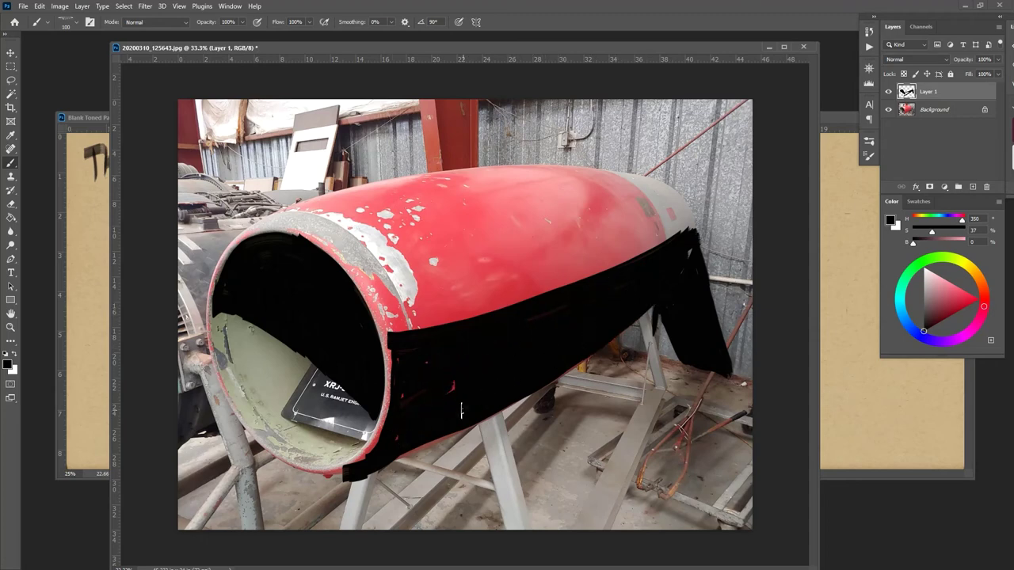
pyautogui.moveTo(397, 449); pyautogui.dragTo(501, 391)
# - Erase the black overshoot beneath the underside shadow where it meets the intake's lower rim
pyautogui.press('`')
pyautogui.moveTo(351, 478); pyautogui.dragTo(378, 472)
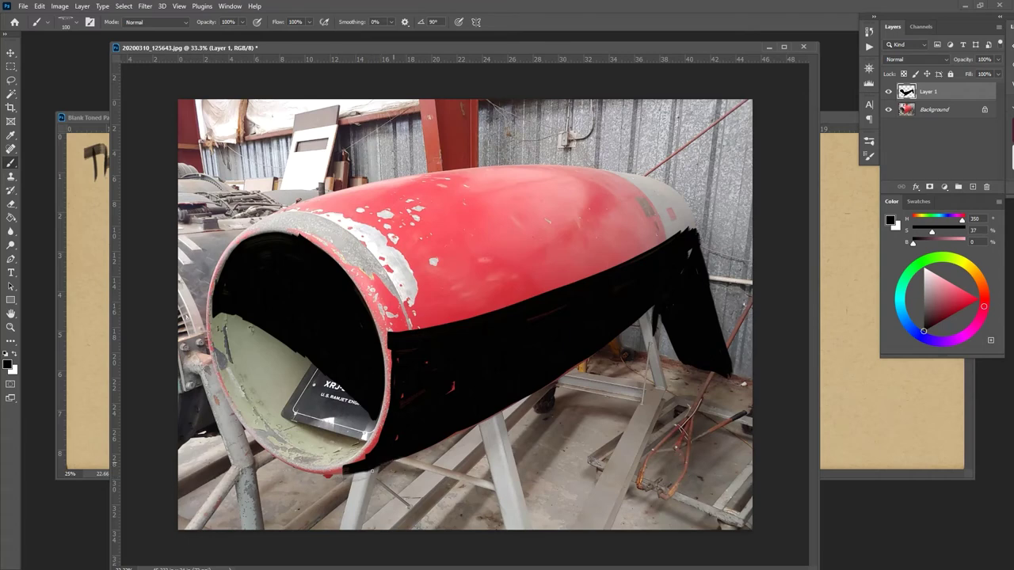
pyautogui.press('`')
pyautogui.press('`')
# - Paint a large curved black shadow on the floor, running from the base of the wall shadow to the photo's bottom edge
pyautogui.press('b')
pyautogui.moveTo(686, 372)
pyautogui.mouseDown()
pyautogui.moveTo(715, 382)
pyautogui.moveTo(689, 372)
pyautogui.moveTo(723, 382)
pyautogui.moveTo(688, 377)
pyautogui.moveTo(630, 495)
pyautogui.mouseUp()
pyautogui.moveTo(696, 388)
pyautogui.mouseDown()
pyautogui.moveTo(711, 418)
pyautogui.moveTo(730, 398)
pyautogui.moveTo(730, 381)
pyautogui.moveTo(705, 484)
pyautogui.moveTo(734, 395)
pyautogui.moveTo(700, 507)
pyautogui.moveTo(675, 410)
pyautogui.moveTo(611, 523)
pyautogui.moveTo(681, 433)
pyautogui.moveTo(626, 527)
pyautogui.moveTo(703, 409)
pyautogui.moveTo(627, 527)
pyautogui.moveTo(686, 419)
pyautogui.moveTo(715, 394)
pyautogui.moveTo(673, 460)
pyautogui.moveTo(664, 496)
pyautogui.moveTo(683, 493)
pyautogui.moveTo(676, 530)
pyautogui.moveTo(725, 404)
pyautogui.moveTo(703, 472)
pyautogui.moveTo(714, 409)
pyautogui.moveTo(691, 409)
pyautogui.moveTo(649, 497)
pyautogui.moveTo(611, 533)
pyautogui.moveTo(655, 513)
pyautogui.moveTo(650, 533)
pyautogui.moveTo(665, 532)
pyautogui.moveTo(698, 504)
pyautogui.moveTo(598, 540)
pyautogui.moveTo(676, 421)
pyautogui.moveTo(609, 484)
pyautogui.moveTo(597, 519)
pyautogui.moveTo(632, 476)
pyautogui.moveTo(642, 500)
pyautogui.moveTo(723, 408)
pyautogui.moveTo(700, 488)
pyautogui.moveTo(723, 473)
pyautogui.moveTo(736, 417)
pyautogui.moveTo(685, 519)
pyautogui.moveTo(734, 410)
pyautogui.moveTo(730, 378)
pyautogui.moveTo(716, 463)
pyautogui.mouseUp()
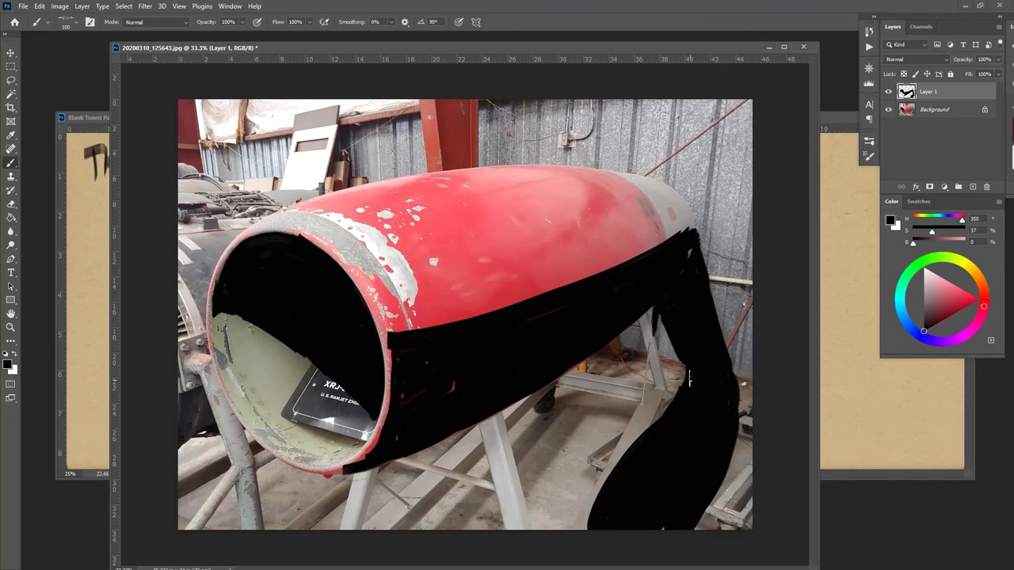
pyautogui.moveTo(689, 380); pyautogui.dragTo(586, 522)
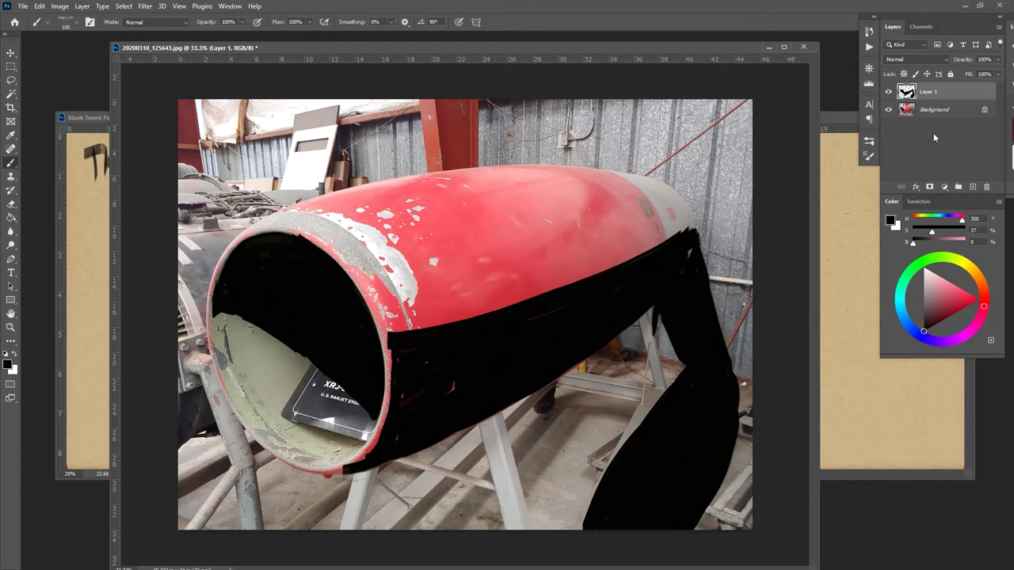
# - Add a new layer between the background photo and the black shadow layer and fill it with white
pyautogui.click(937, 110)
pyautogui.click(973, 188)
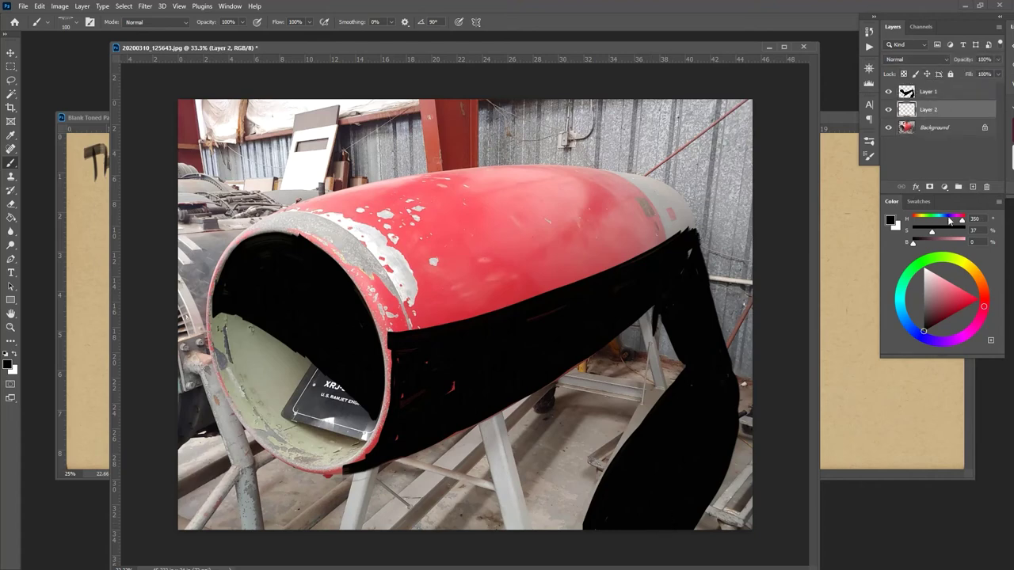
pyautogui.press('g')
pyautogui.press('x')
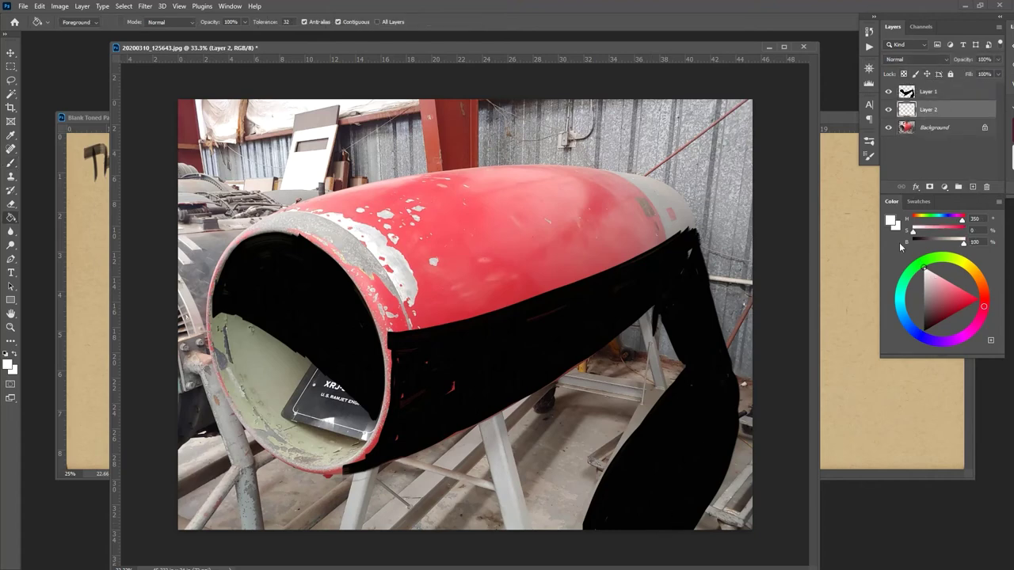
pyautogui.click(591, 400)
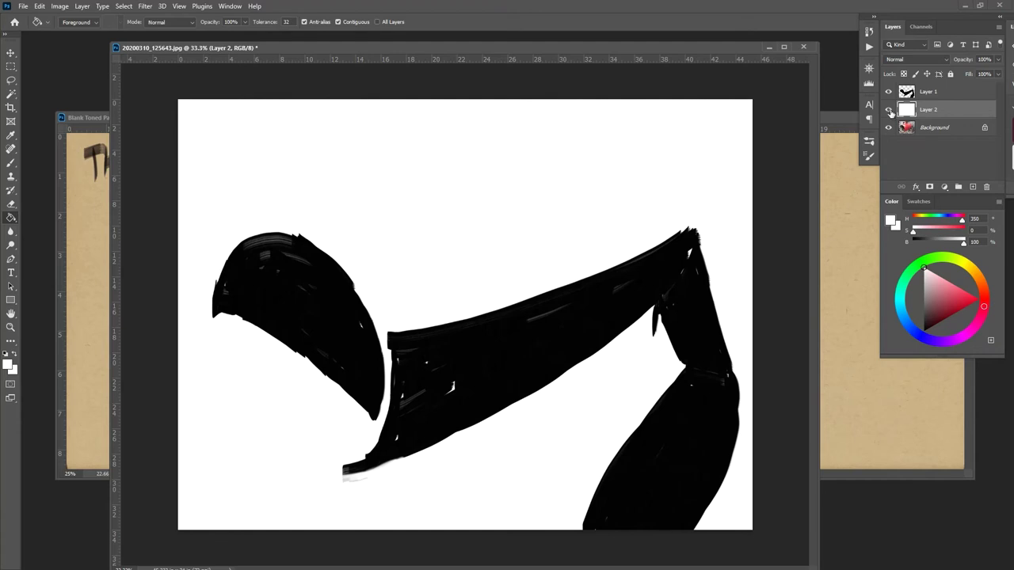
# - Reselect the black shadow layer, hide the white layer, and return to the Brush tool with black
pyautogui.click(906, 93)
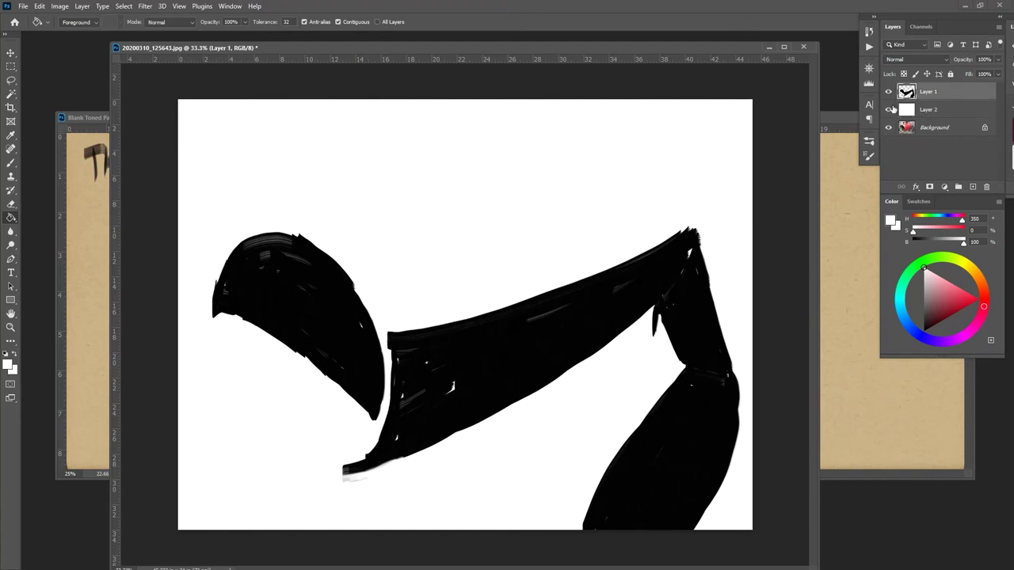
pyautogui.click(889, 111)
pyautogui.press('x')
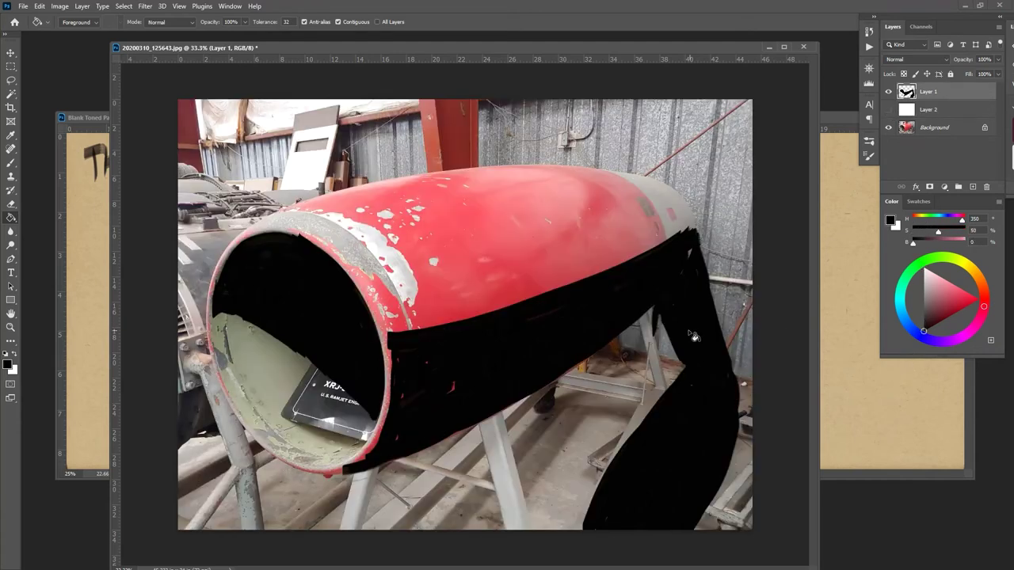
pyautogui.press('b')
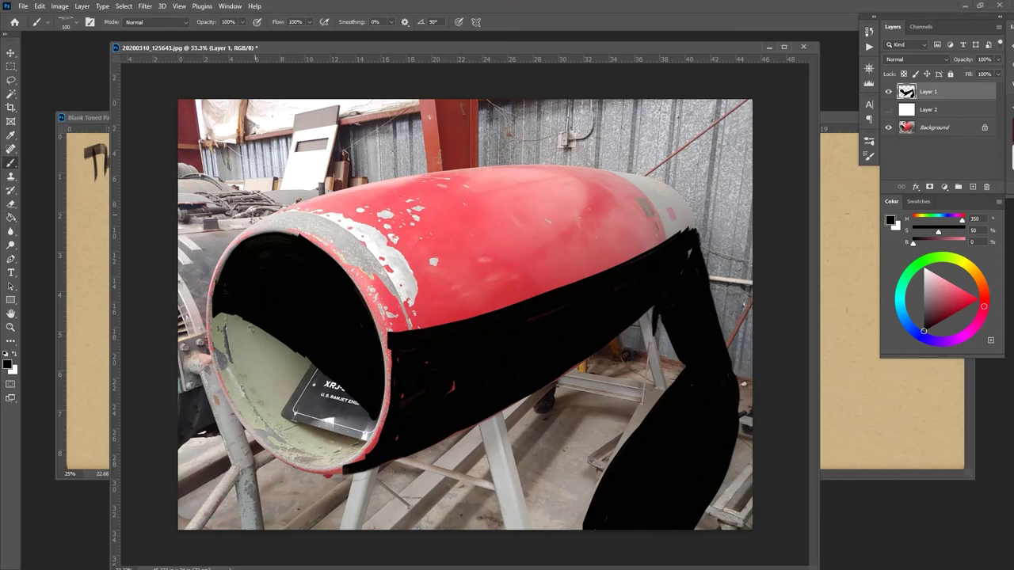
# - Try outlining the engine's upper edge and tail with a black contour line, and undo it
pyautogui.moveTo(231, 254)
pyautogui.mouseDown()
pyautogui.moveTo(251, 226)
pyautogui.moveTo(288, 204)
pyautogui.moveTo(450, 168)
pyautogui.moveTo(545, 163)
pyautogui.moveTo(662, 177)
pyautogui.moveTo(692, 230)
pyautogui.mouseUp()
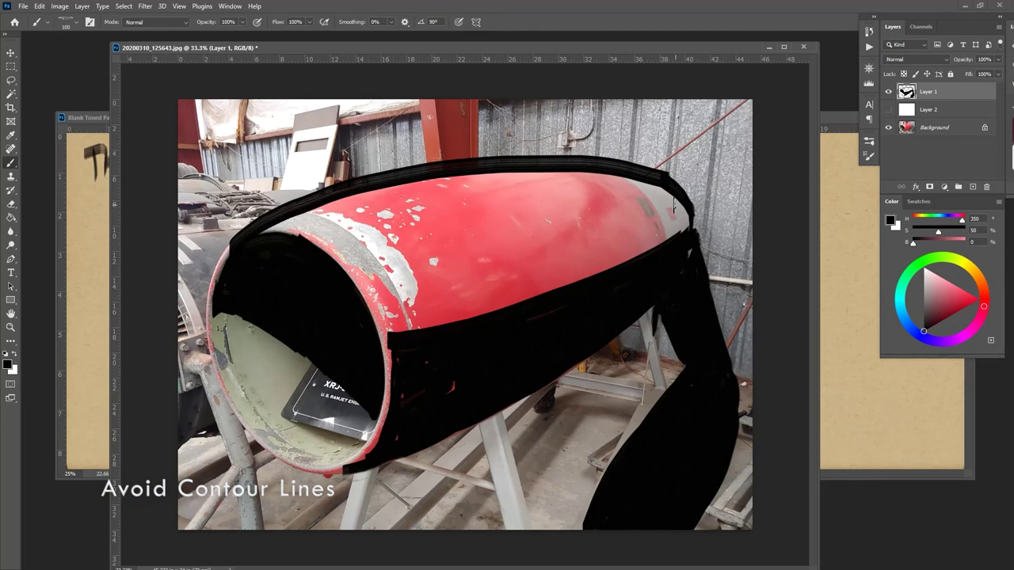
pyautogui.hotkey('ctrl', 'z')
pyautogui.hotkey('ctrl', 'z')
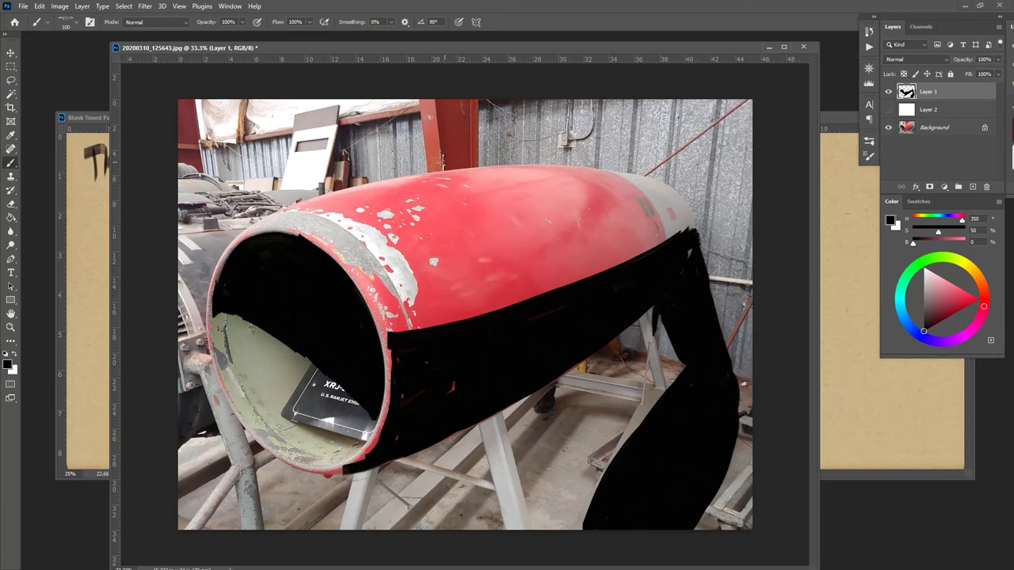
# - Paint black over the beam's dark side, the strip along the photo's top edge, and the dark area beside the leaning panel
pyautogui.moveTo(443, 159)
pyautogui.mouseDown()
pyautogui.moveTo(479, 152)
pyautogui.moveTo(476, 102)
pyautogui.moveTo(437, 97)
pyautogui.moveTo(444, 158)
pyautogui.moveTo(469, 145)
pyautogui.moveTo(469, 112)
pyautogui.moveTo(475, 147)
pyautogui.moveTo(472, 114)
pyautogui.moveTo(444, 117)
pyautogui.moveTo(447, 143)
pyautogui.moveTo(441, 134)
pyautogui.moveTo(468, 136)
pyautogui.mouseUp()
pyautogui.moveTo(483, 99)
pyautogui.mouseDown()
pyautogui.moveTo(562, 93)
pyautogui.moveTo(479, 119)
pyautogui.moveTo(640, 101)
pyautogui.mouseUp()
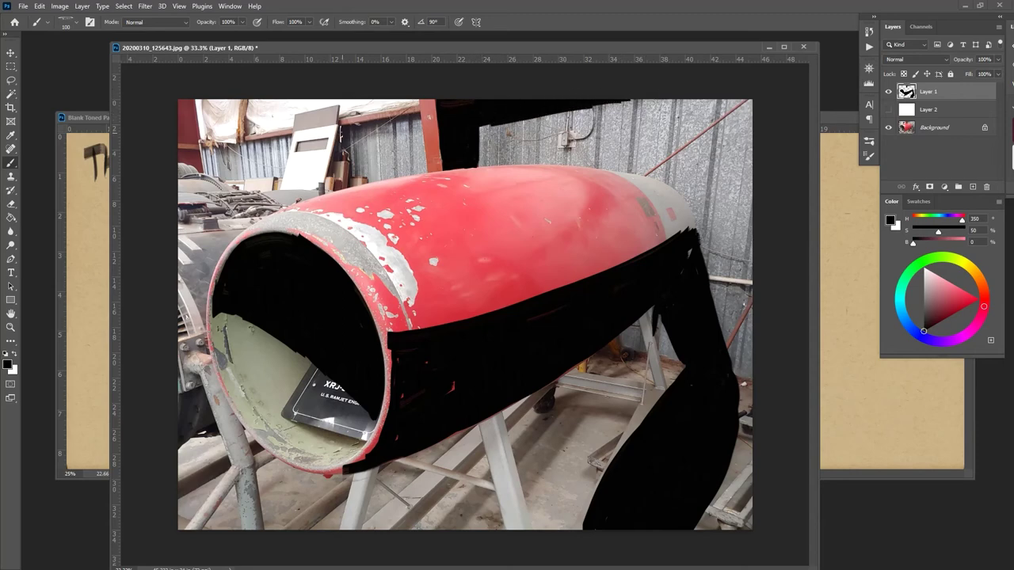
pyautogui.moveTo(340, 127)
pyautogui.mouseDown()
pyautogui.moveTo(331, 168)
pyautogui.moveTo(342, 143)
pyautogui.moveTo(350, 183)
pyautogui.moveTo(342, 162)
pyautogui.moveTo(338, 170)
pyautogui.mouseUp()
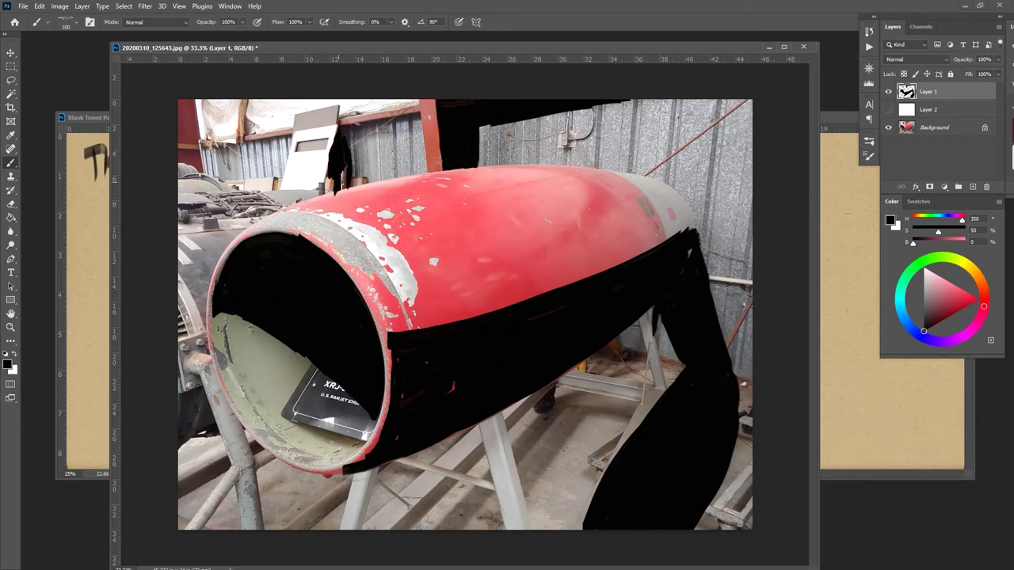
pyautogui.press('e')
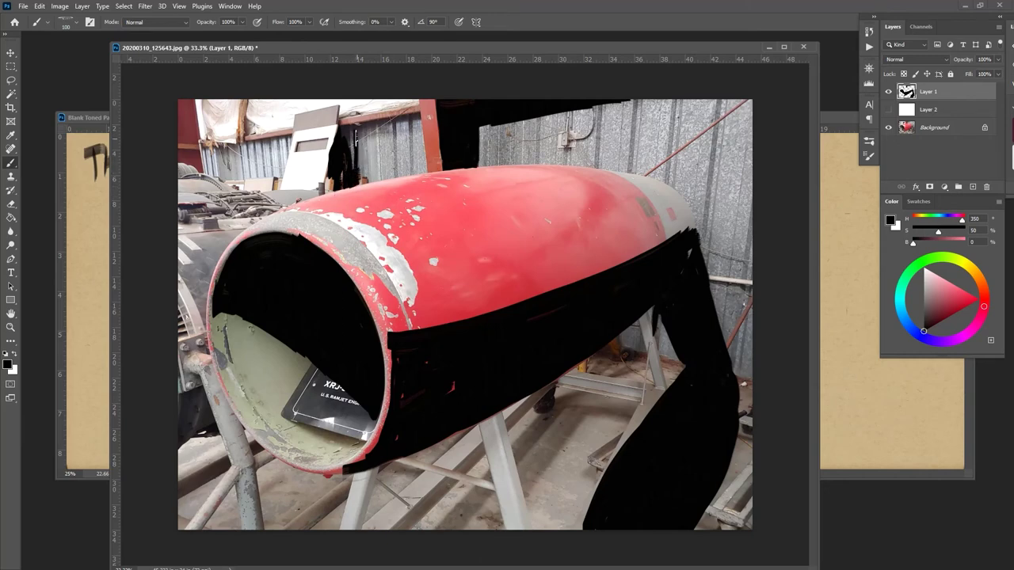
pyautogui.moveTo(347, 133); pyautogui.dragTo(418, 123)
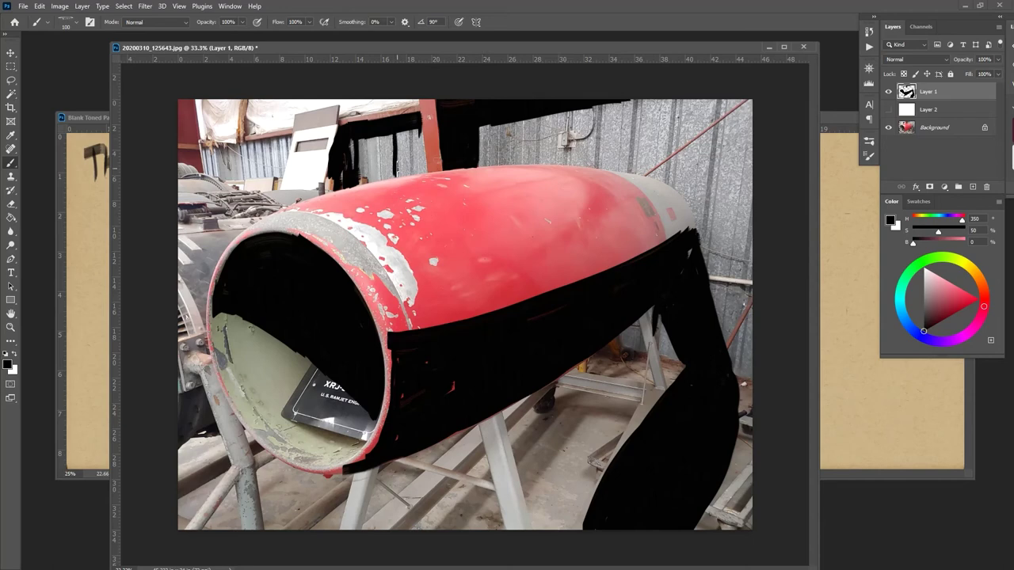
# - Paint black vertical lines along the grooves of the corrugated metal wall above and behind the engine
pyautogui.moveTo(413, 135)
pyautogui.mouseDown()
pyautogui.moveTo(412, 165)
pyautogui.moveTo(414, 140)
pyautogui.mouseUp()
pyautogui.moveTo(537, 115)
pyautogui.mouseDown()
pyautogui.moveTo(537, 164)
pyautogui.moveTo(567, 169)
pyautogui.mouseUp()
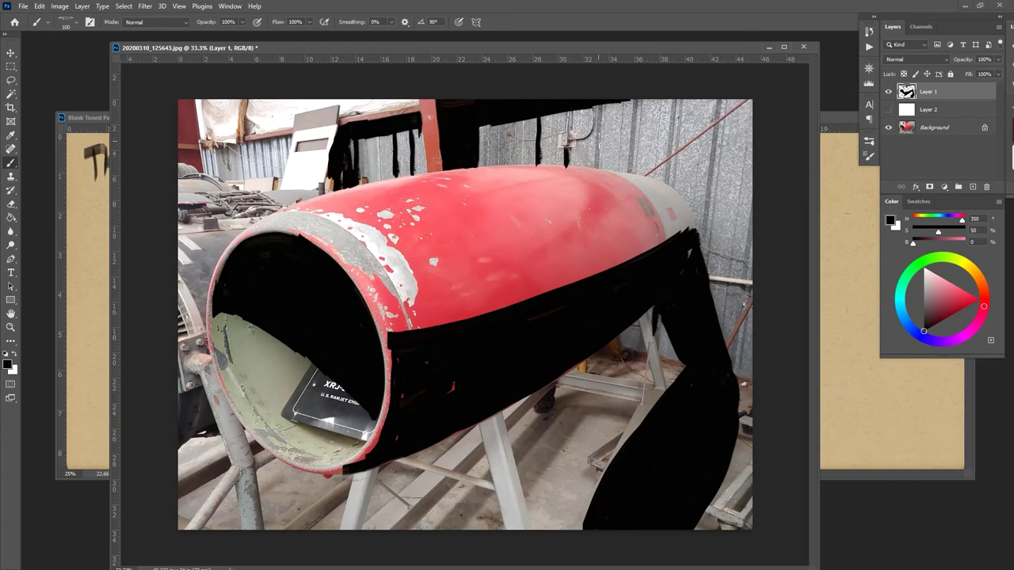
pyautogui.moveTo(599, 107); pyautogui.dragTo(599, 171)
pyautogui.moveTo(511, 121); pyautogui.dragTo(512, 164)
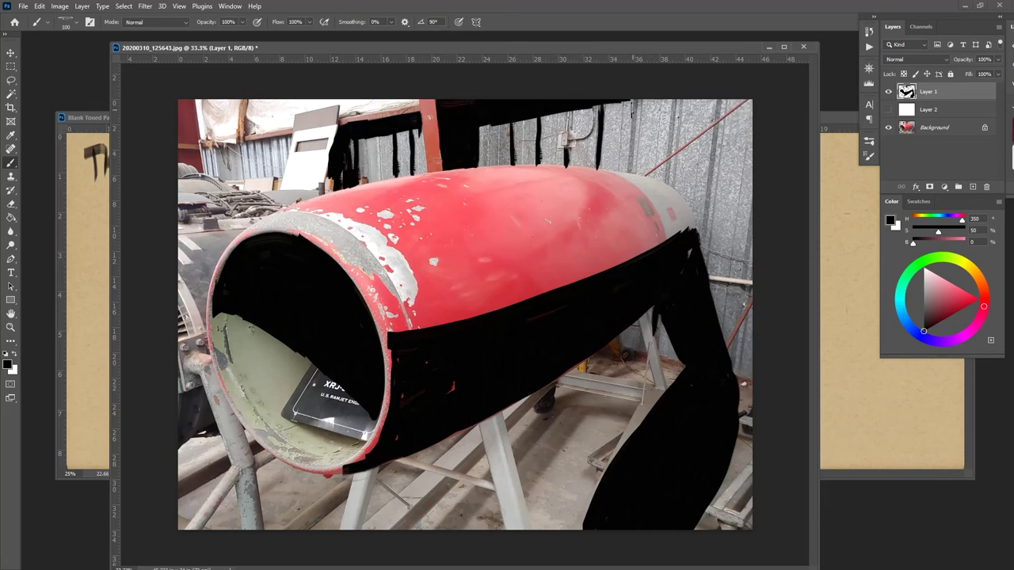
pyautogui.moveTo(633, 102)
pyautogui.mouseDown()
pyautogui.moveTo(633, 168)
pyautogui.moveTo(601, 168)
pyautogui.mouseUp()
pyautogui.press('e')
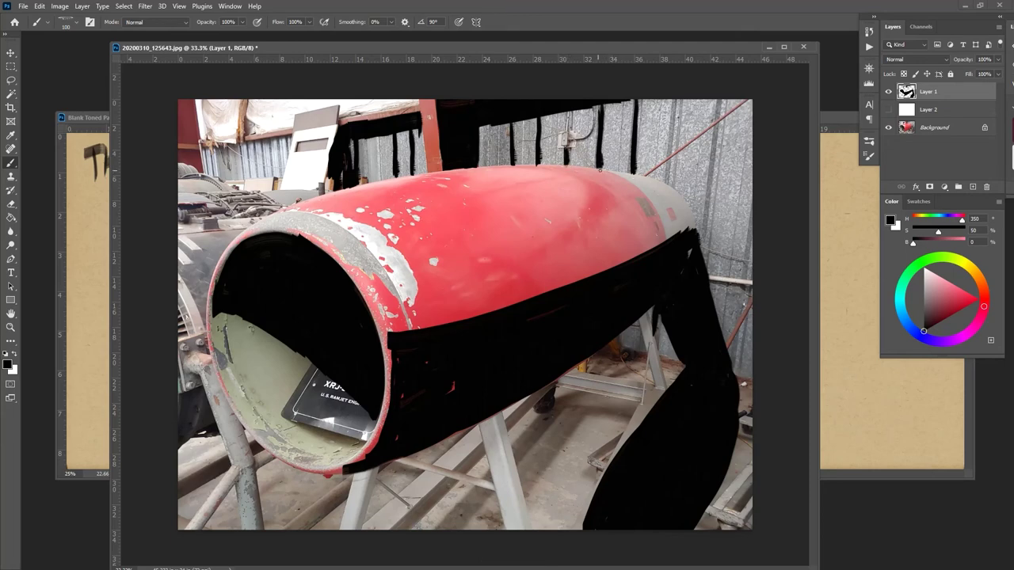
pyautogui.moveTo(675, 100); pyautogui.dragTo(666, 182)
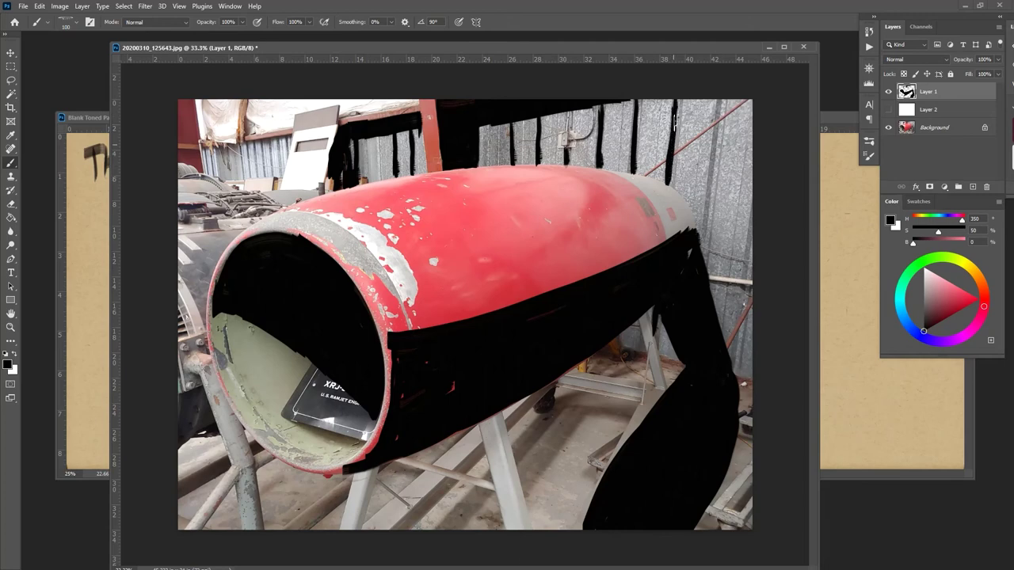
pyautogui.moveTo(718, 101); pyautogui.dragTo(701, 250)
pyautogui.moveTo(755, 172); pyautogui.dragTo(735, 341)
pyautogui.moveTo(746, 298); pyautogui.dragTo(735, 375)
pyautogui.moveTo(747, 270); pyautogui.dragTo(735, 348)
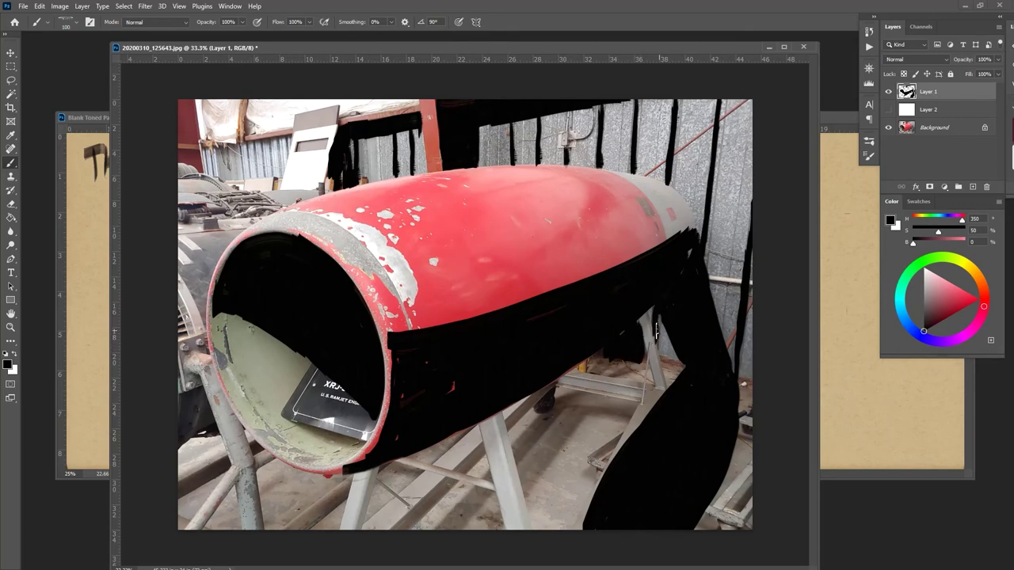
# - Paint black shadows beneath the tail and along the stand's floor beams, and show the white layer
pyautogui.moveTo(611, 351)
pyautogui.mouseDown()
pyautogui.moveTo(643, 358)
pyautogui.moveTo(683, 367)
pyautogui.moveTo(659, 358)
pyautogui.moveTo(675, 362)
pyautogui.moveTo(658, 344)
pyautogui.moveTo(664, 363)
pyautogui.moveTo(644, 357)
pyautogui.moveTo(649, 320)
pyautogui.moveTo(639, 327)
pyautogui.moveTo(644, 320)
pyautogui.moveTo(648, 338)
pyautogui.moveTo(651, 328)
pyautogui.moveTo(670, 404)
pyautogui.mouseUp()
pyautogui.moveTo(578, 407)
pyautogui.mouseDown()
pyautogui.moveTo(620, 416)
pyautogui.moveTo(606, 411)
pyautogui.moveTo(557, 444)
pyautogui.moveTo(546, 433)
pyautogui.moveTo(519, 453)
pyautogui.moveTo(566, 403)
pyautogui.moveTo(588, 407)
pyautogui.moveTo(528, 442)
pyautogui.moveTo(512, 464)
pyautogui.mouseUp()
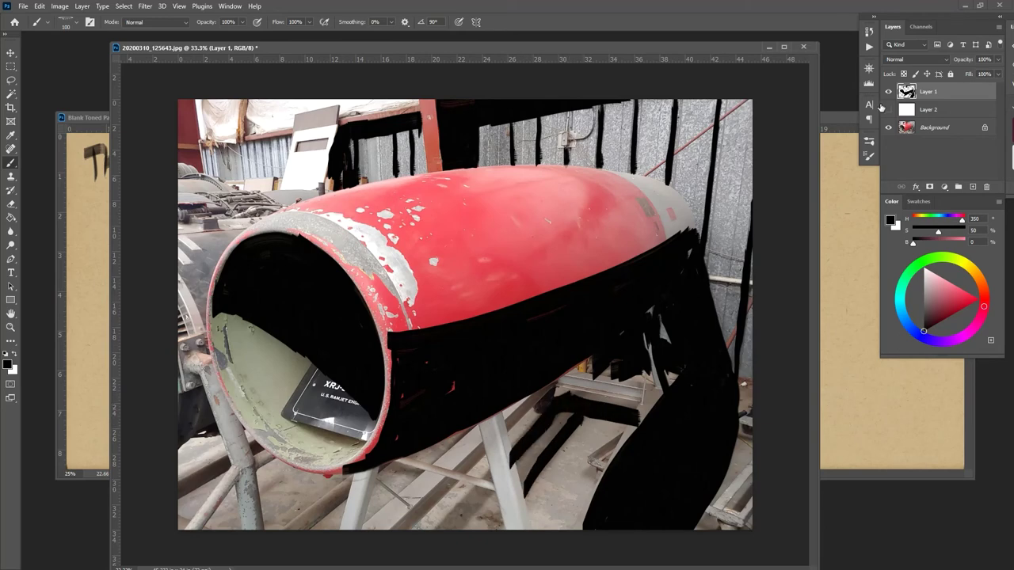
pyautogui.click(888, 110)
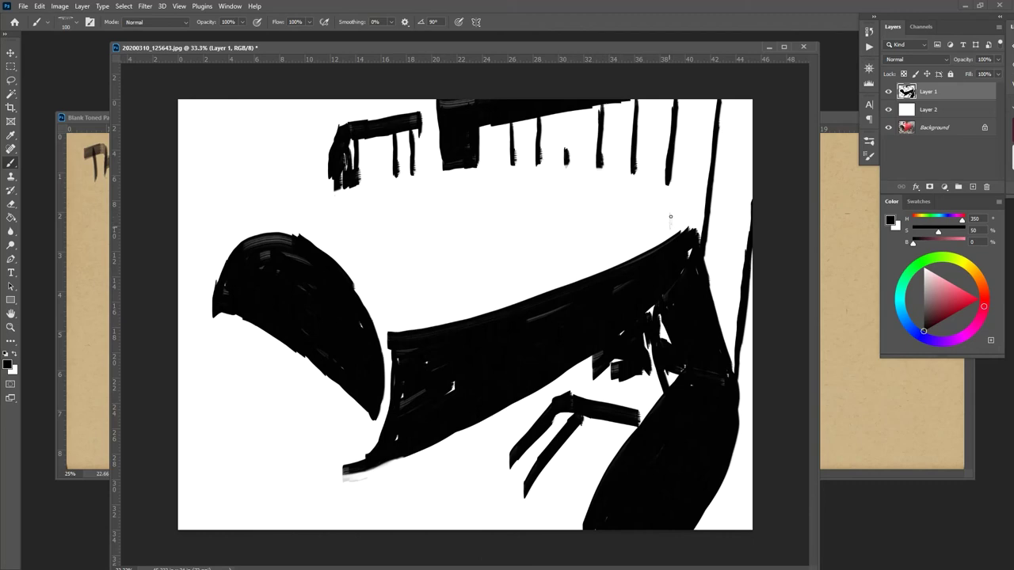
# - Hide the white layer and paint black shadows on the stand's front legs and along the floor beams beneath the engine
pyautogui.click(888, 110)
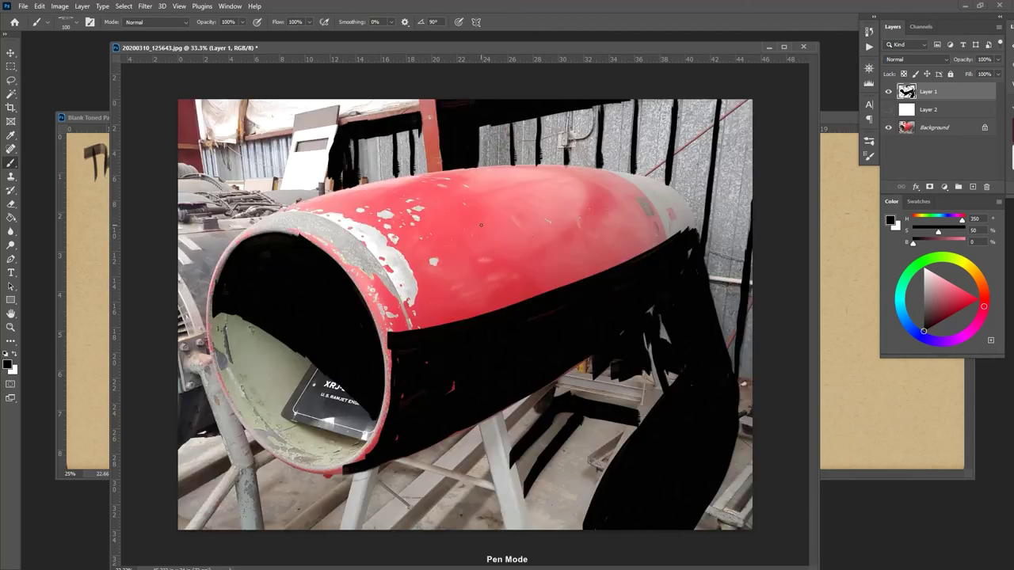
pyautogui.moveTo(488, 477)
pyautogui.mouseDown()
pyautogui.moveTo(468, 511)
pyautogui.moveTo(483, 486)
pyautogui.moveTo(456, 510)
pyautogui.moveTo(479, 486)
pyautogui.moveTo(451, 526)
pyautogui.moveTo(487, 489)
pyautogui.moveTo(446, 540)
pyautogui.mouseUp()
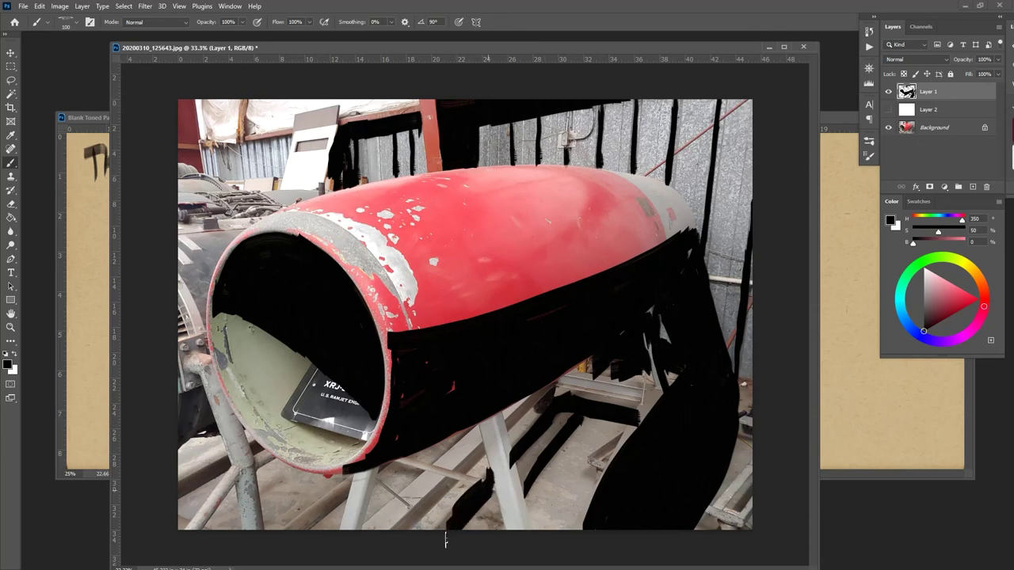
pyautogui.moveTo(474, 495); pyautogui.dragTo(436, 531)
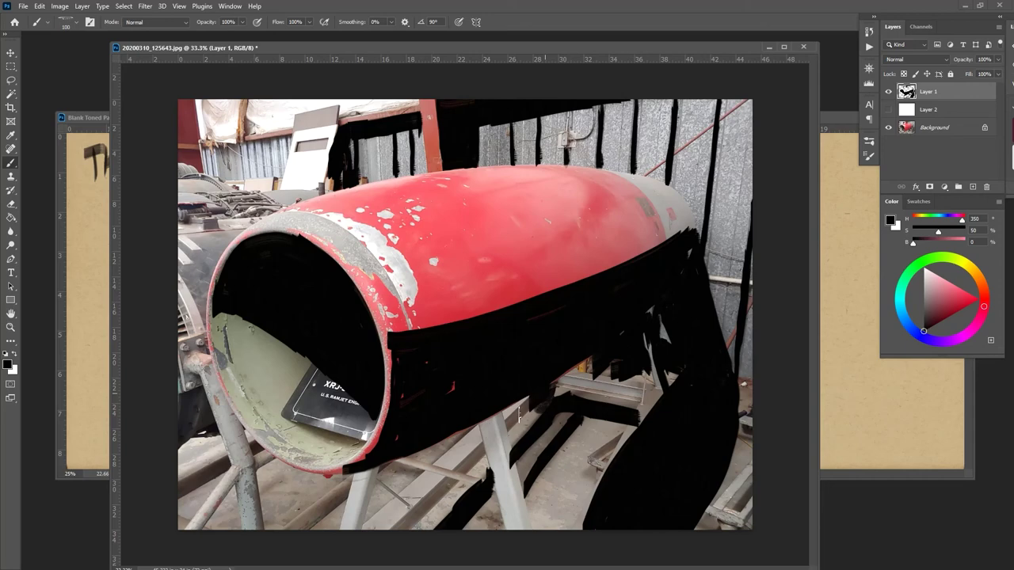
pyautogui.moveTo(456, 475); pyautogui.dragTo(388, 539)
pyautogui.moveTo(377, 475); pyautogui.dragTo(362, 529)
pyautogui.moveTo(503, 401)
pyautogui.mouseDown()
pyautogui.moveTo(501, 442)
pyautogui.moveTo(499, 413)
pyautogui.moveTo(488, 435)
pyautogui.moveTo(485, 420)
pyautogui.moveTo(490, 466)
pyautogui.moveTo(496, 428)
pyautogui.moveTo(529, 526)
pyautogui.moveTo(516, 468)
pyautogui.moveTo(494, 440)
pyautogui.moveTo(492, 469)
pyautogui.moveTo(481, 427)
pyautogui.mouseUp()
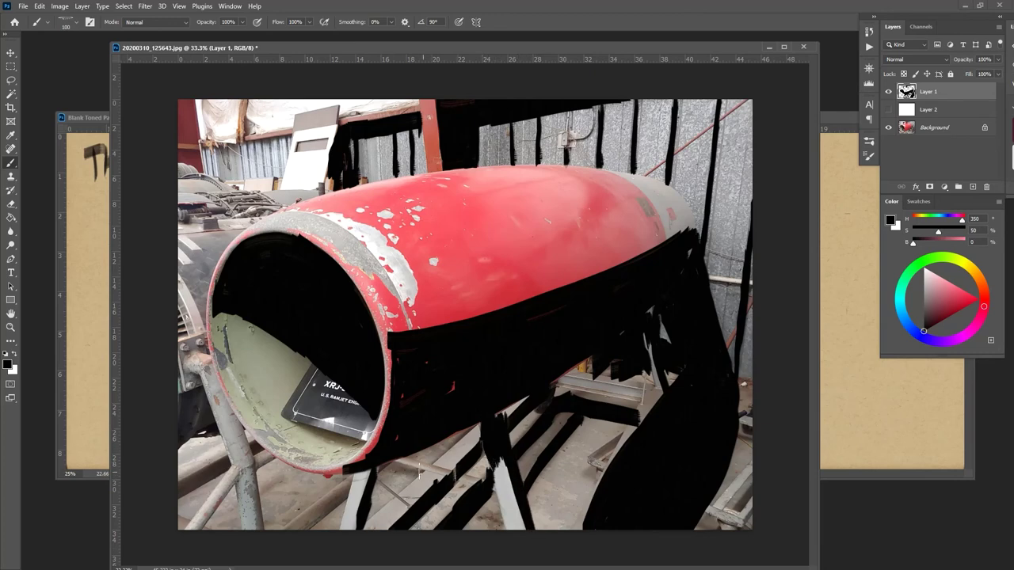
pyautogui.moveTo(405, 468)
pyautogui.mouseDown()
pyautogui.moveTo(411, 479)
pyautogui.moveTo(472, 427)
pyautogui.mouseUp()
pyautogui.moveTo(352, 481)
pyautogui.mouseDown()
pyautogui.moveTo(298, 530)
pyautogui.moveTo(381, 470)
pyautogui.mouseUp()
# - Paint black strokes along the tubular supports and floor beams below the engine's intake at the photo's lower left
pyautogui.moveTo(225, 463); pyautogui.dragTo(182, 482)
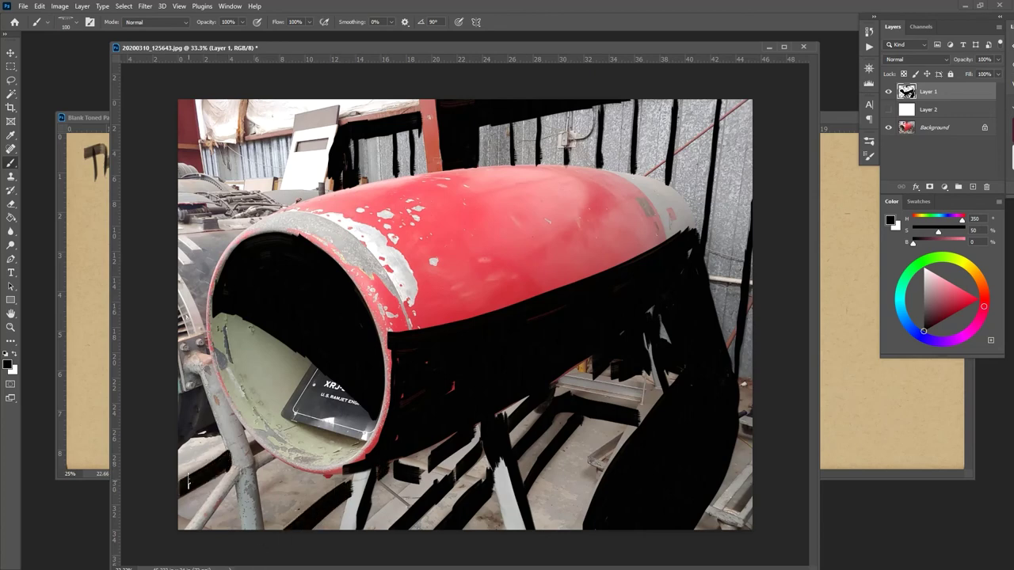
pyautogui.moveTo(248, 452)
pyautogui.mouseDown()
pyautogui.moveTo(256, 448)
pyautogui.moveTo(260, 525)
pyautogui.mouseUp()
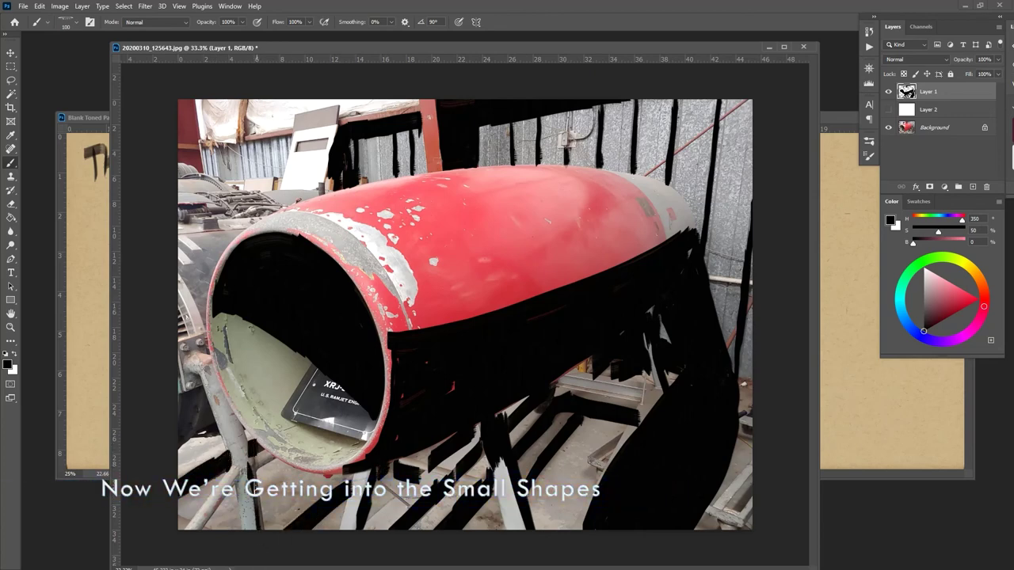
pyautogui.moveTo(257, 485)
pyautogui.mouseDown()
pyautogui.moveTo(261, 533)
pyautogui.moveTo(213, 513)
pyautogui.moveTo(194, 526)
pyautogui.moveTo(269, 461)
pyautogui.mouseUp()
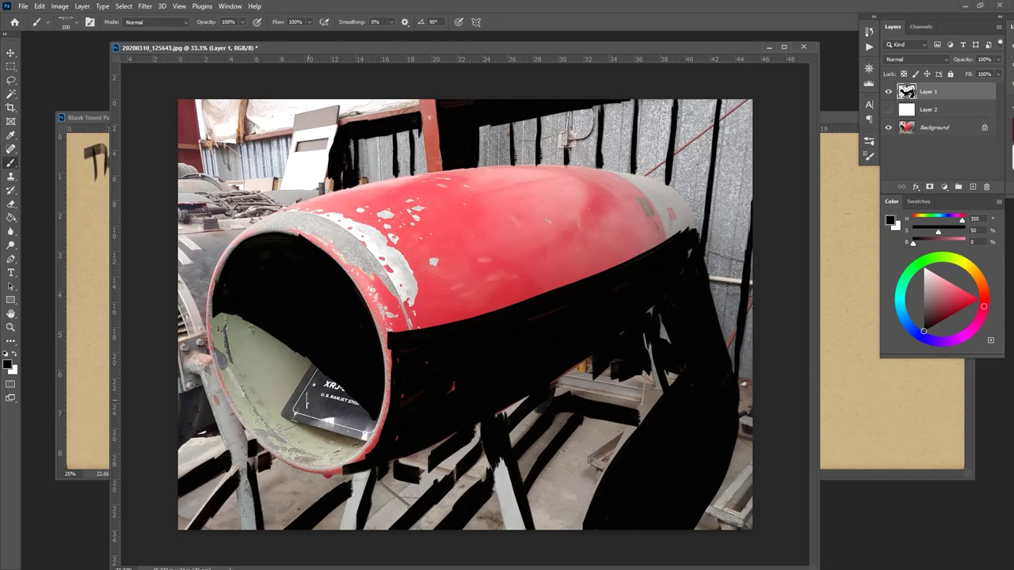
# - Block in the dark machinery along the photo's left edge with black, from beside the intake up to the parts behind the engine
pyautogui.moveTo(183, 400)
pyautogui.mouseDown()
pyautogui.moveTo(199, 392)
pyautogui.moveTo(216, 428)
pyautogui.moveTo(207, 400)
pyautogui.moveTo(190, 437)
pyautogui.moveTo(212, 427)
pyautogui.moveTo(184, 400)
pyautogui.mouseUp()
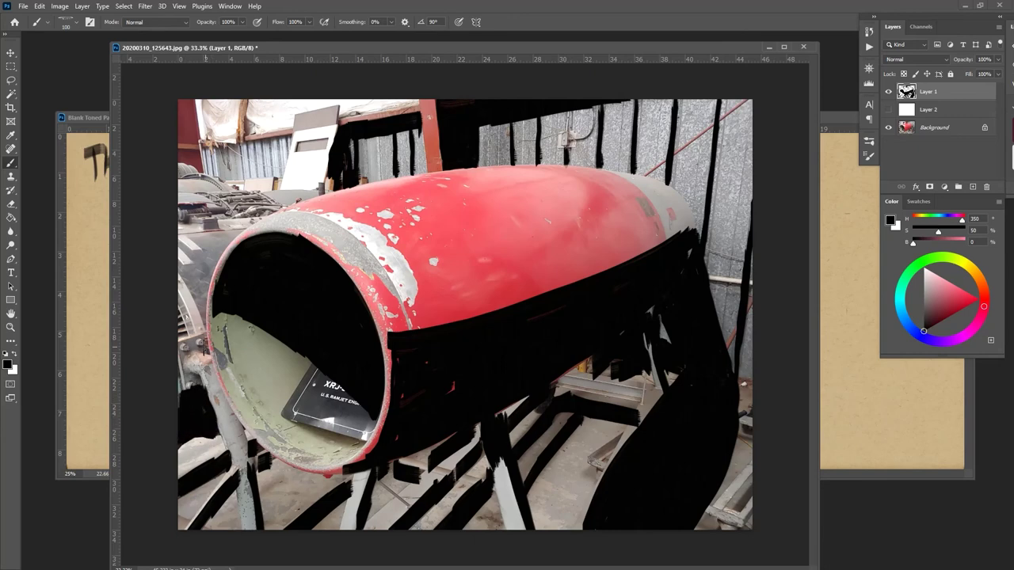
pyautogui.moveTo(207, 345); pyautogui.dragTo(179, 388)
pyautogui.moveTo(182, 340)
pyautogui.mouseDown()
pyautogui.moveTo(180, 315)
pyautogui.moveTo(195, 293)
pyautogui.moveTo(205, 311)
pyautogui.moveTo(206, 301)
pyautogui.moveTo(193, 298)
pyautogui.moveTo(202, 291)
pyautogui.moveTo(183, 295)
pyautogui.moveTo(209, 277)
pyautogui.moveTo(190, 284)
pyautogui.moveTo(204, 320)
pyautogui.mouseUp()
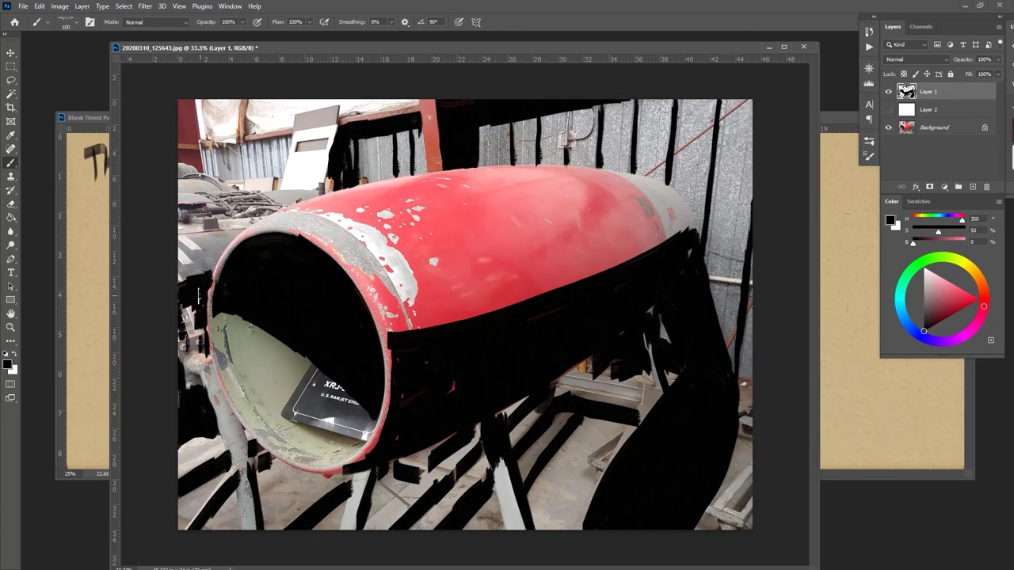
pyautogui.moveTo(186, 210)
pyautogui.mouseDown()
pyautogui.moveTo(198, 209)
pyautogui.moveTo(187, 220)
pyautogui.moveTo(203, 211)
pyautogui.moveTo(218, 222)
pyautogui.moveTo(233, 201)
pyautogui.moveTo(275, 203)
pyautogui.moveTo(217, 201)
pyautogui.mouseUp()
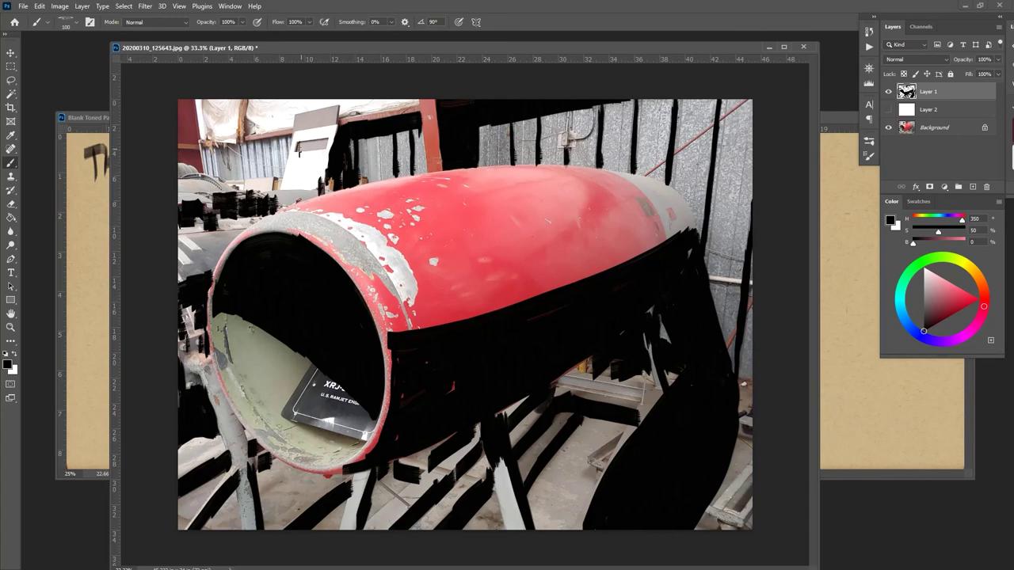
# - Paint black marks on the leaning panel, a band across the back wall beside it, and short vertical grooves below that band
pyautogui.moveTo(300, 149); pyautogui.dragTo(317, 147)
pyautogui.moveTo(341, 113)
pyautogui.mouseDown()
pyautogui.moveTo(337, 124)
pyautogui.moveTo(238, 149)
pyautogui.moveTo(214, 178)
pyautogui.mouseUp()
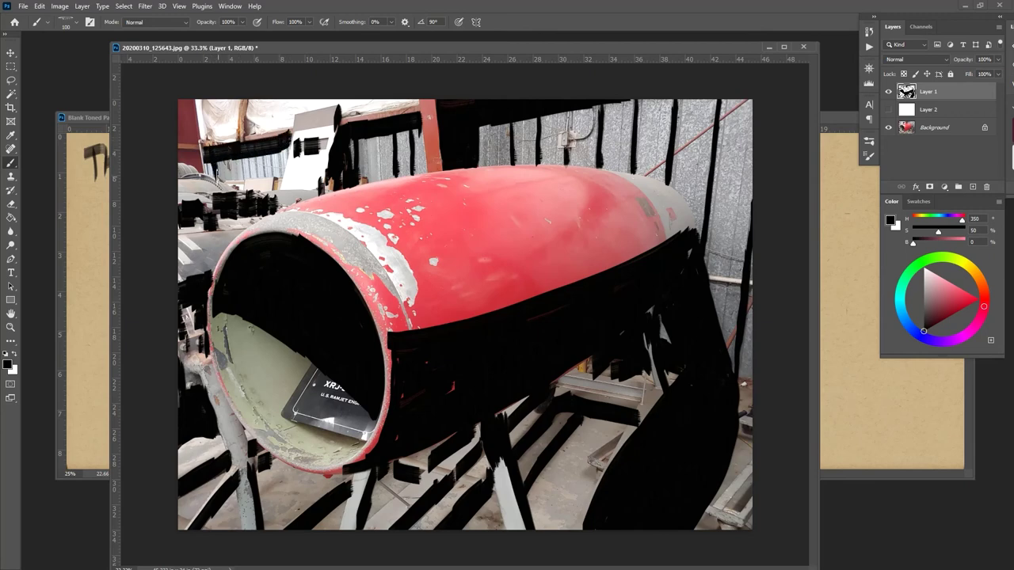
pyautogui.moveTo(242, 147)
pyautogui.mouseDown()
pyautogui.moveTo(252, 182)
pyautogui.moveTo(260, 147)
pyautogui.moveTo(277, 145)
pyautogui.moveTo(286, 161)
pyautogui.mouseUp()
pyautogui.moveTo(207, 163); pyautogui.dragTo(201, 183)
pyautogui.moveTo(252, 124); pyautogui.dragTo(247, 131)
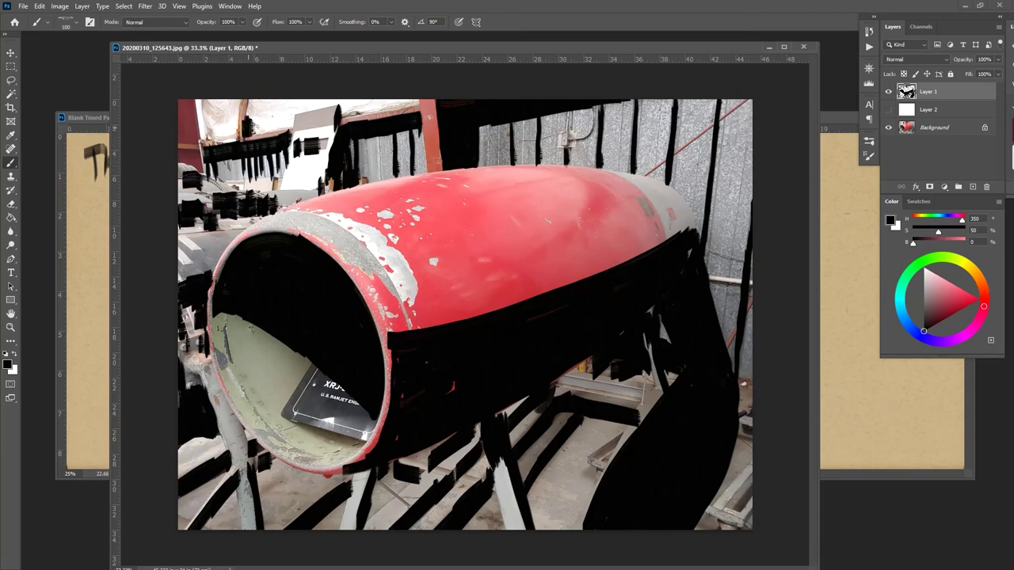
# - Paint black over the photo's upper-left corner and the floor frames at lower right, and show the white layer
pyautogui.moveTo(353, 103); pyautogui.dragTo(356, 116)
pyautogui.moveTo(194, 107)
pyautogui.mouseDown()
pyautogui.moveTo(198, 168)
pyautogui.moveTo(182, 156)
pyautogui.moveTo(188, 109)
pyautogui.moveTo(192, 134)
pyautogui.moveTo(176, 125)
pyautogui.mouseUp()
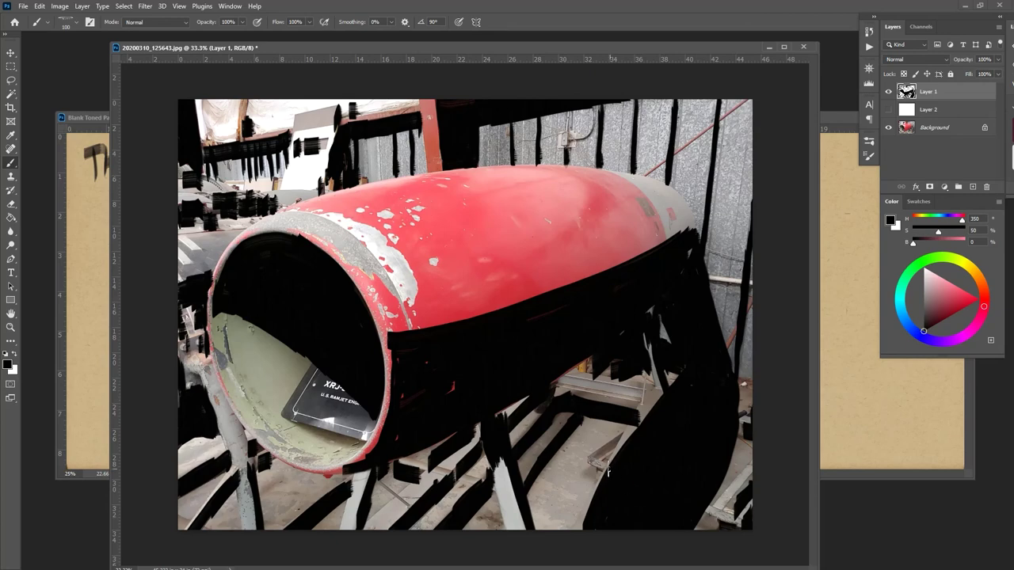
pyautogui.moveTo(608, 471)
pyautogui.mouseDown()
pyautogui.moveTo(612, 450)
pyautogui.moveTo(588, 468)
pyautogui.moveTo(627, 435)
pyautogui.mouseUp()
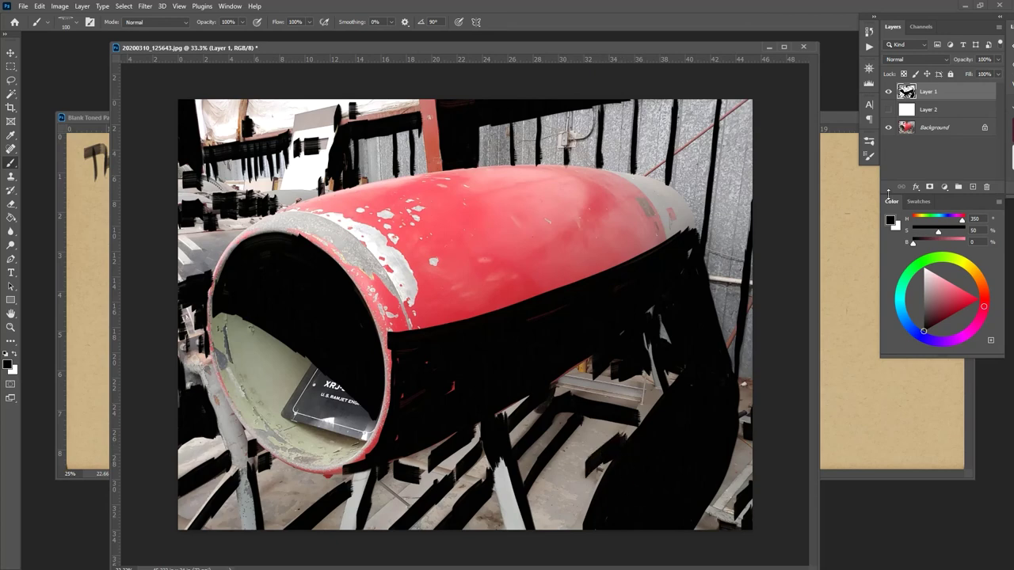
pyautogui.click(888, 110)
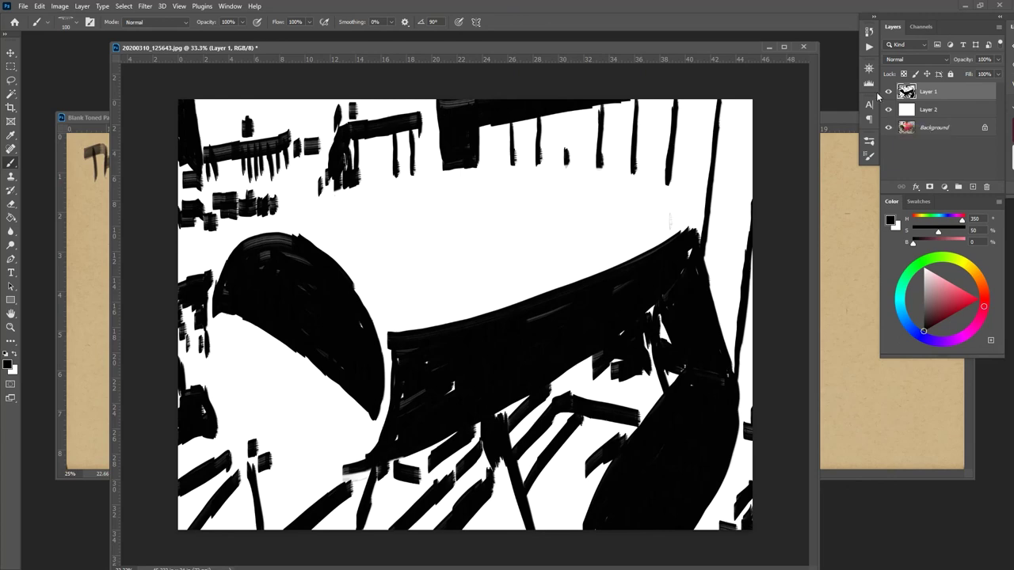
# - Compare the black shapes with the bare photo by toggling the black layer's visibility, and view them against the white layer again
pyautogui.click(888, 110)
pyautogui.click(888, 92)
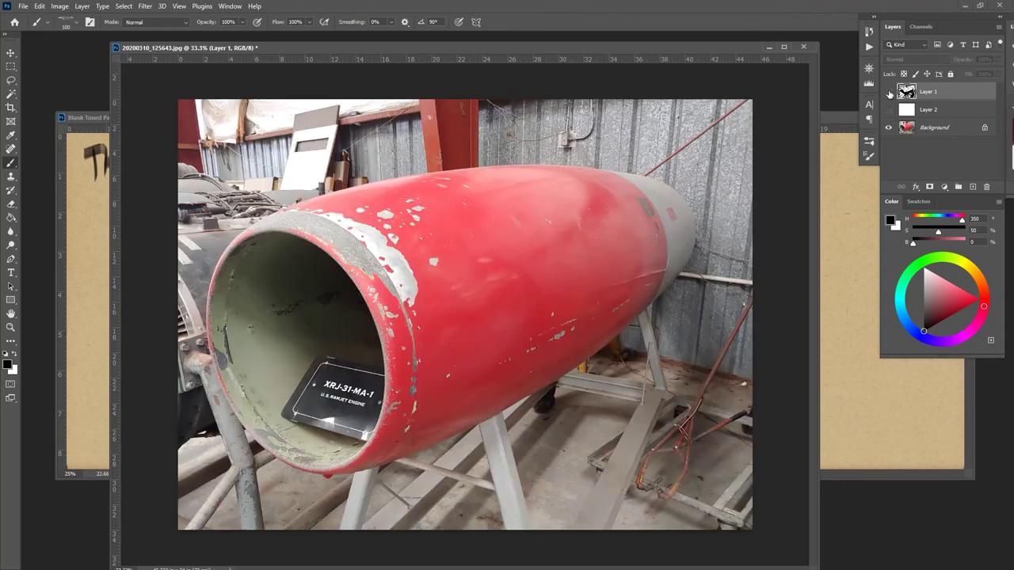
pyautogui.click(889, 91)
pyautogui.click(888, 91)
pyautogui.click(889, 92)
pyautogui.click(888, 92)
pyautogui.click(889, 91)
pyautogui.click(888, 92)
pyautogui.click(889, 92)
pyautogui.click(889, 92)
pyautogui.click(888, 92)
pyautogui.click(889, 92)
pyautogui.click(889, 92)
pyautogui.click(888, 92)
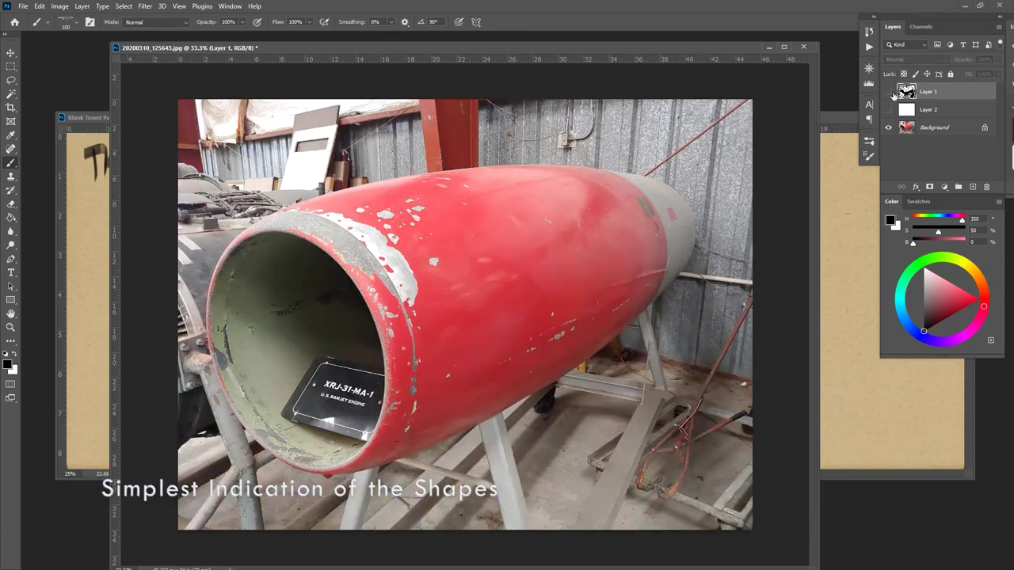
pyautogui.click(888, 92)
pyautogui.click(890, 92)
pyautogui.click(890, 93)
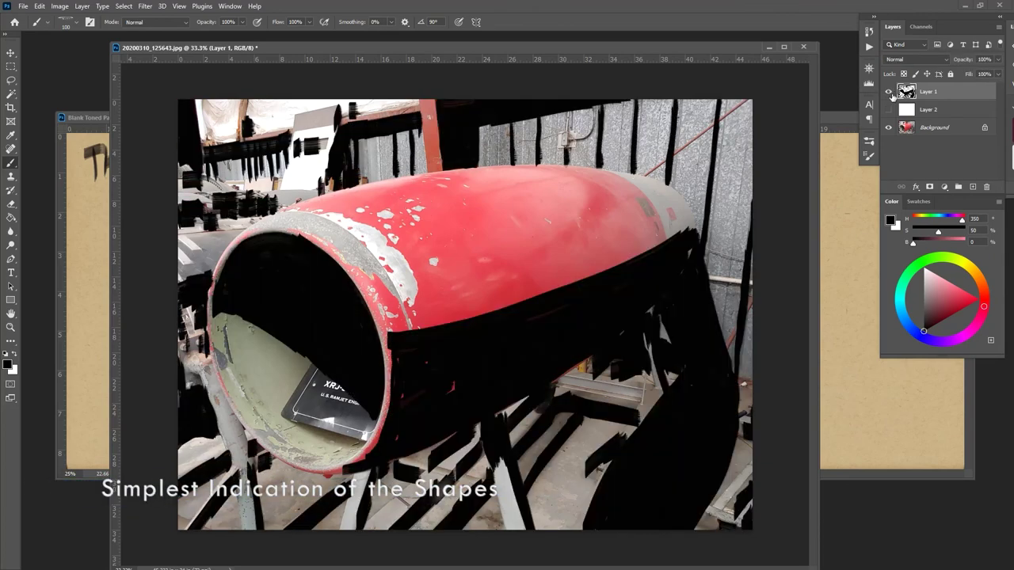
pyautogui.click(890, 92)
pyautogui.click(888, 110)
pyautogui.click(888, 92)
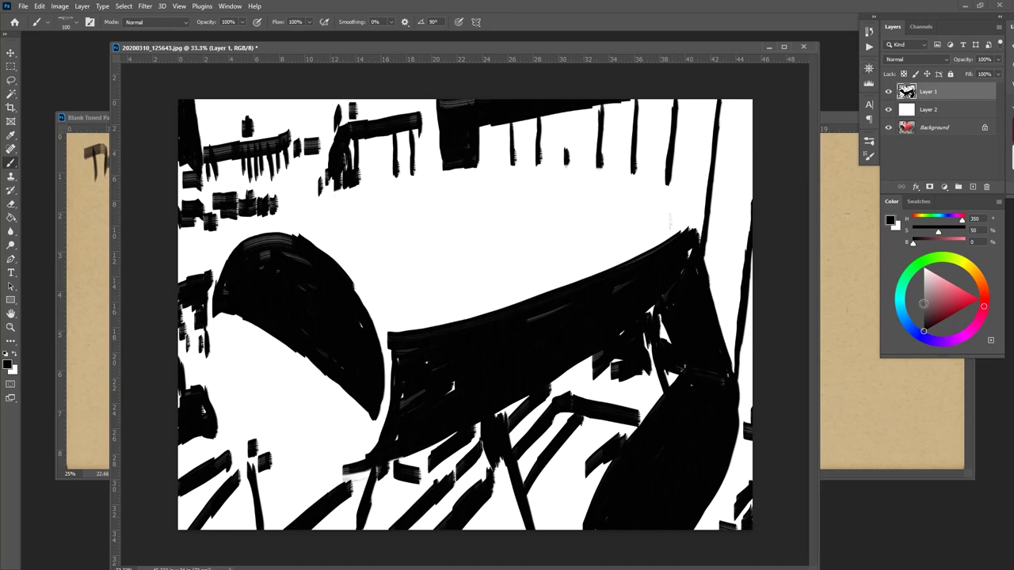
# - Choose a neutral mid grey at 48% brightness and add a new layer between the black shapes and the white layer
pyautogui.click(923, 300)
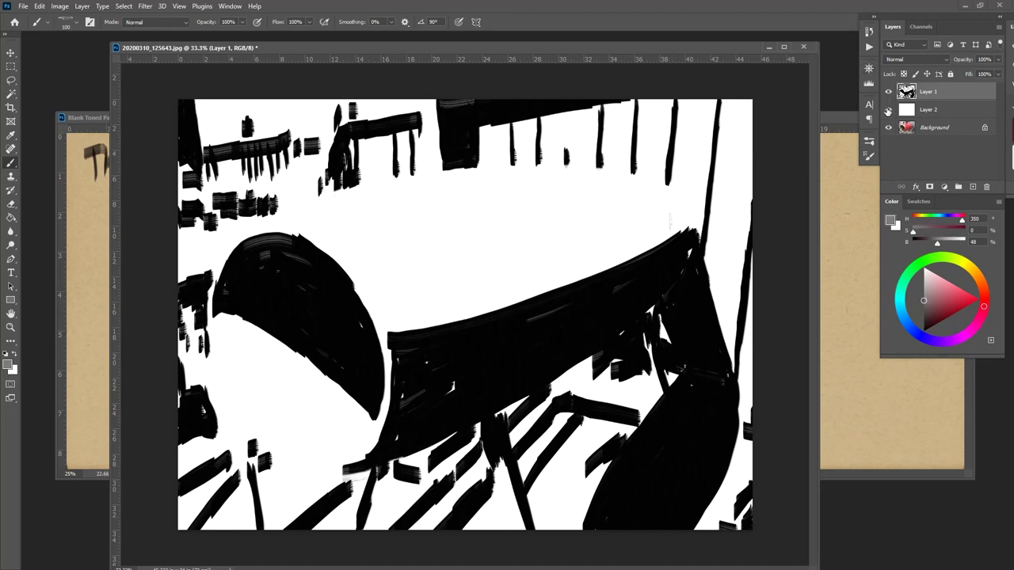
pyautogui.click(888, 110)
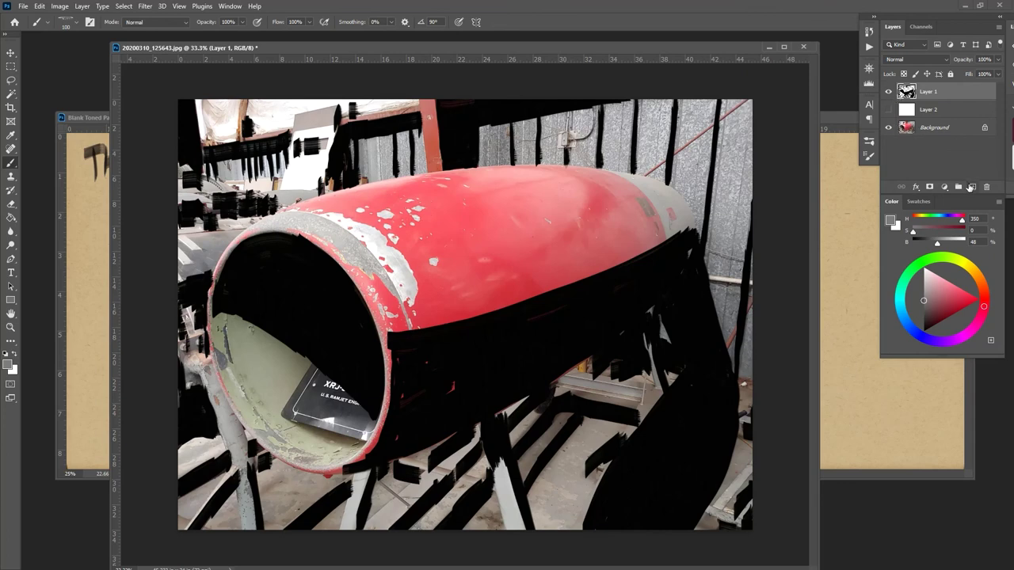
pyautogui.click(973, 187)
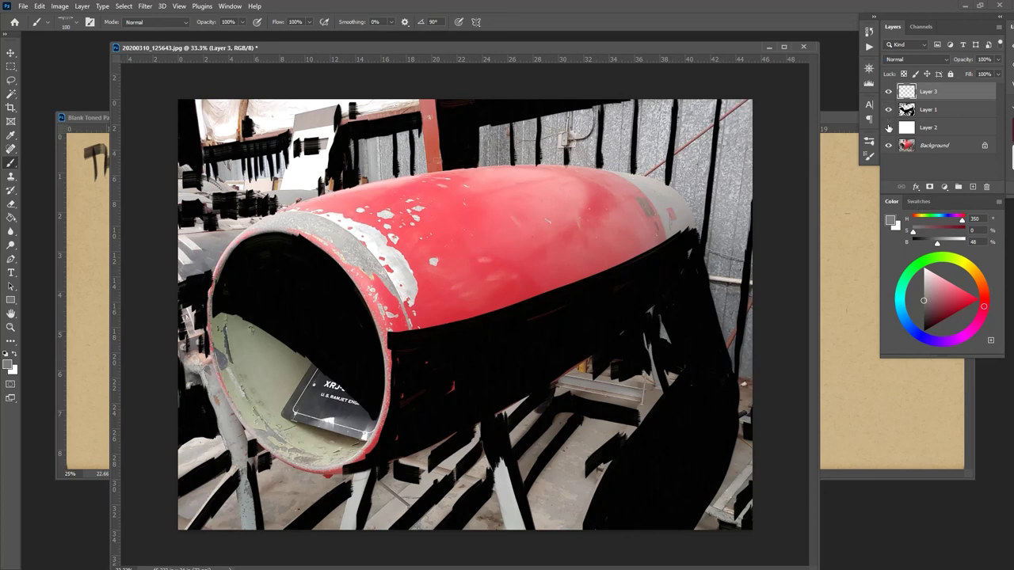
pyautogui.click(887, 128)
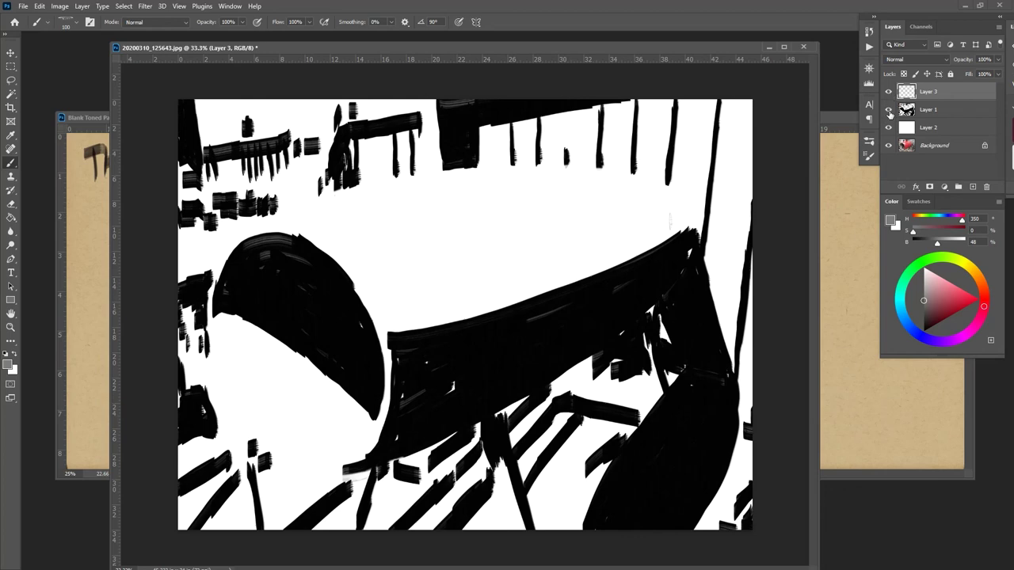
pyautogui.moveTo(903, 99); pyautogui.dragTo(906, 120)
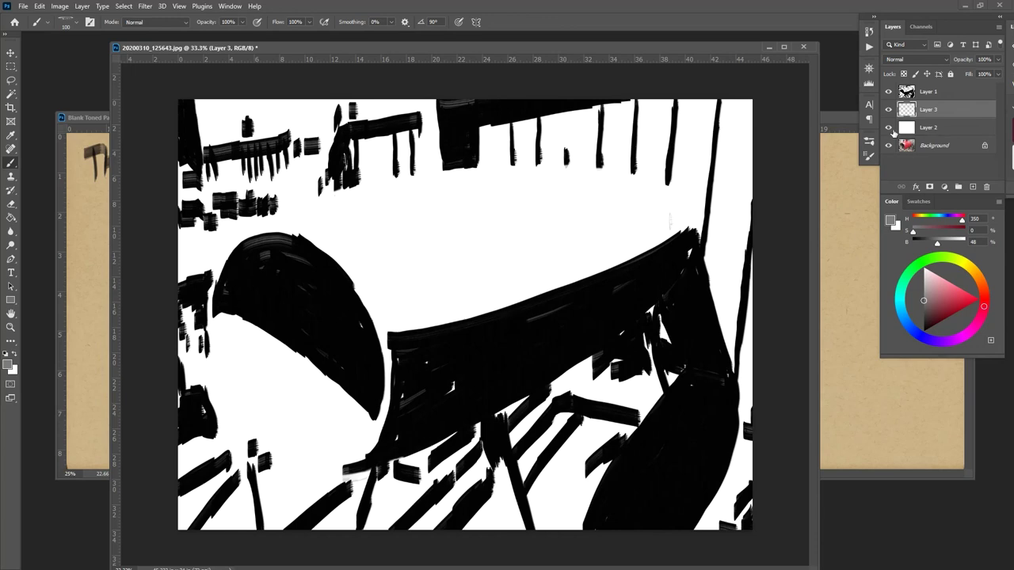
# - Hide the white layer, paint grey over the wall section between the leaning panel and the red beam, and show the white layer again
pyautogui.click(889, 128)
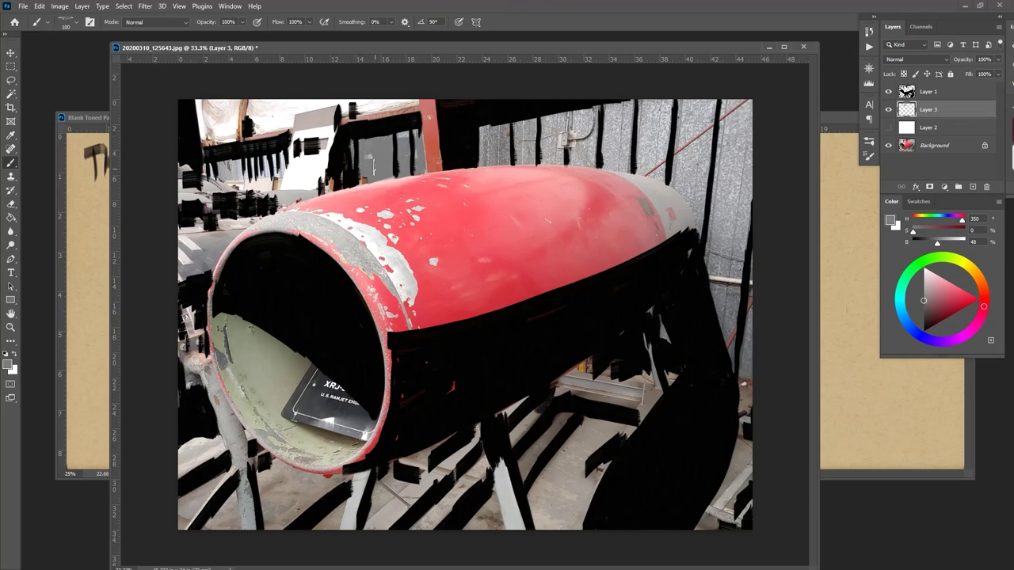
pyautogui.click(888, 128)
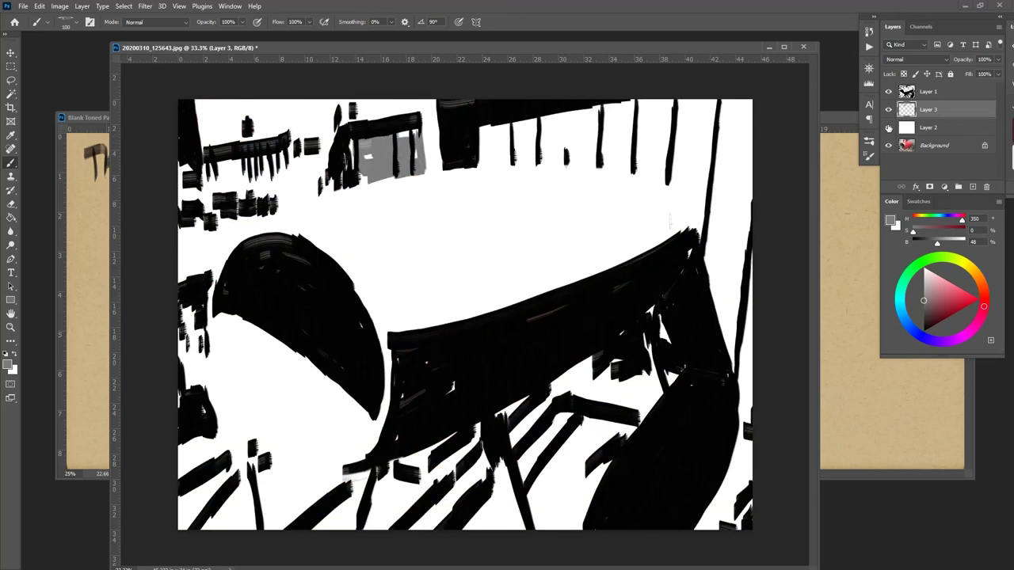